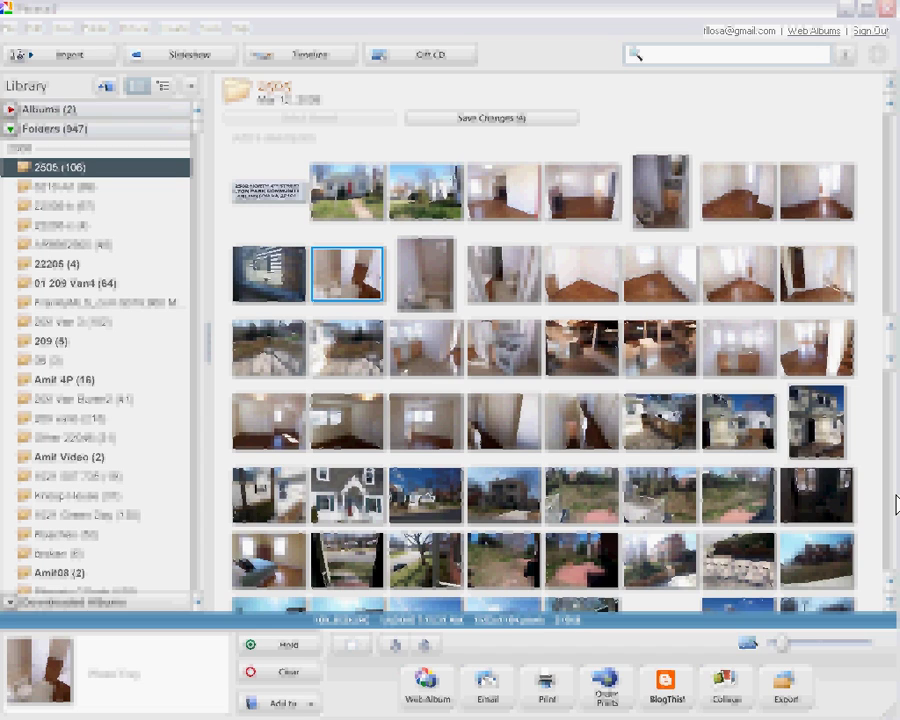
Select the 2505 folder photos from the address card through the first photo of row five
{"action": "scroll", "coordinate": [884, 468], "scroll_direction": "down", "scroll_amount": 5}
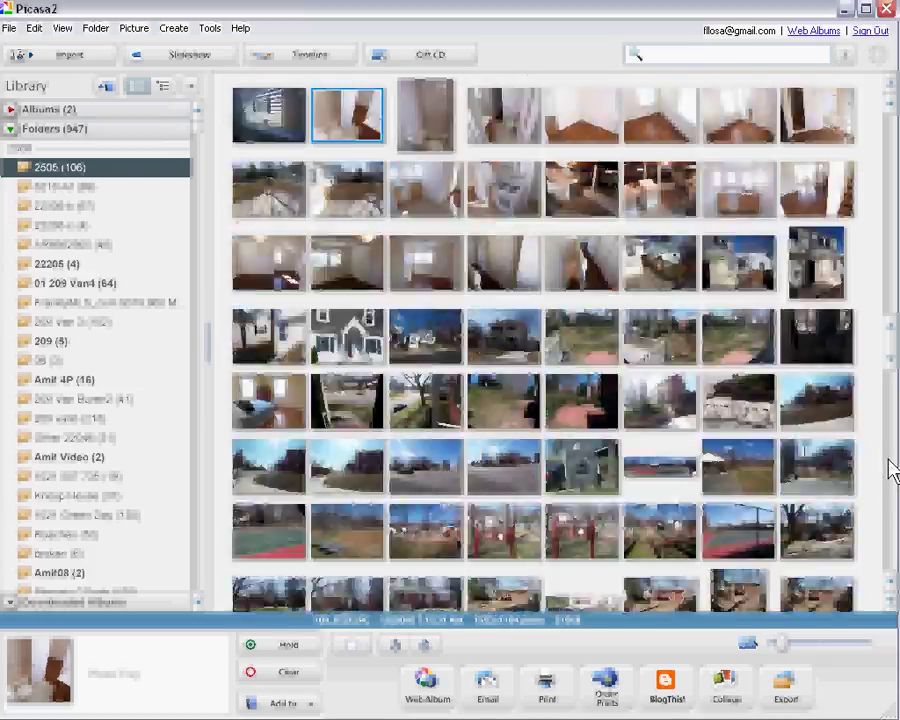
{"action": "scroll", "coordinate": [890, 170], "scroll_direction": "up", "scroll_amount": 5}
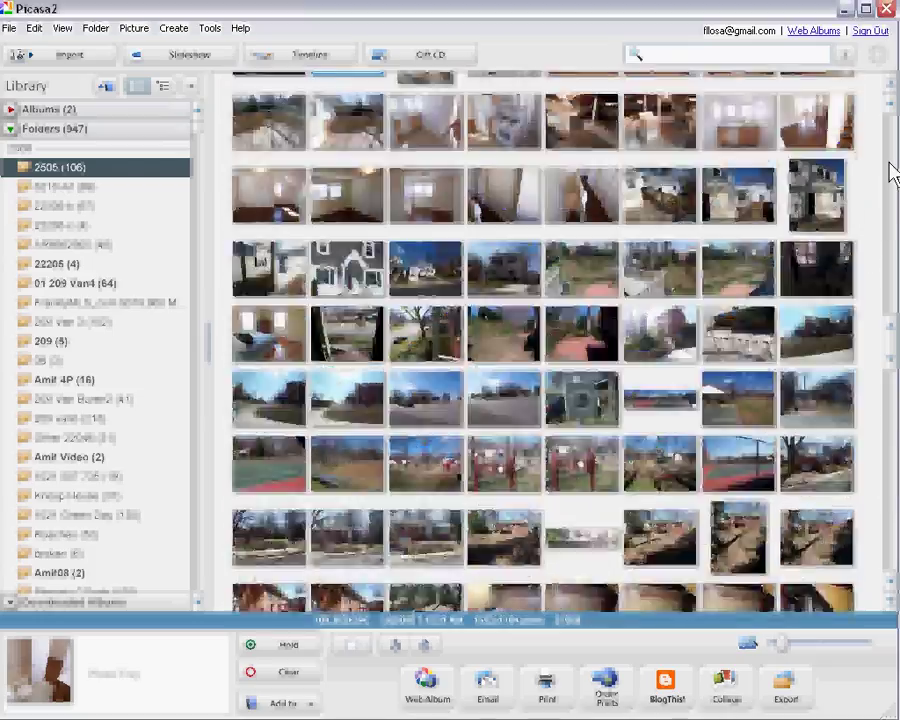
{"action": "scroll", "coordinate": [890, 170], "scroll_direction": "up", "scroll_amount": 5}
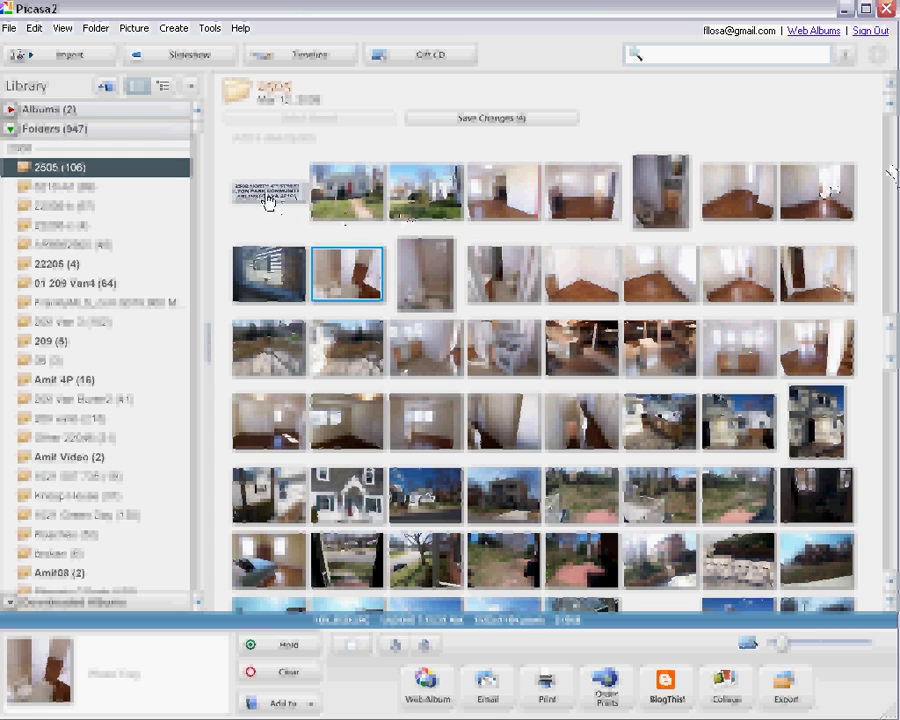
{"action": "left_click", "coordinate": [268, 194]}
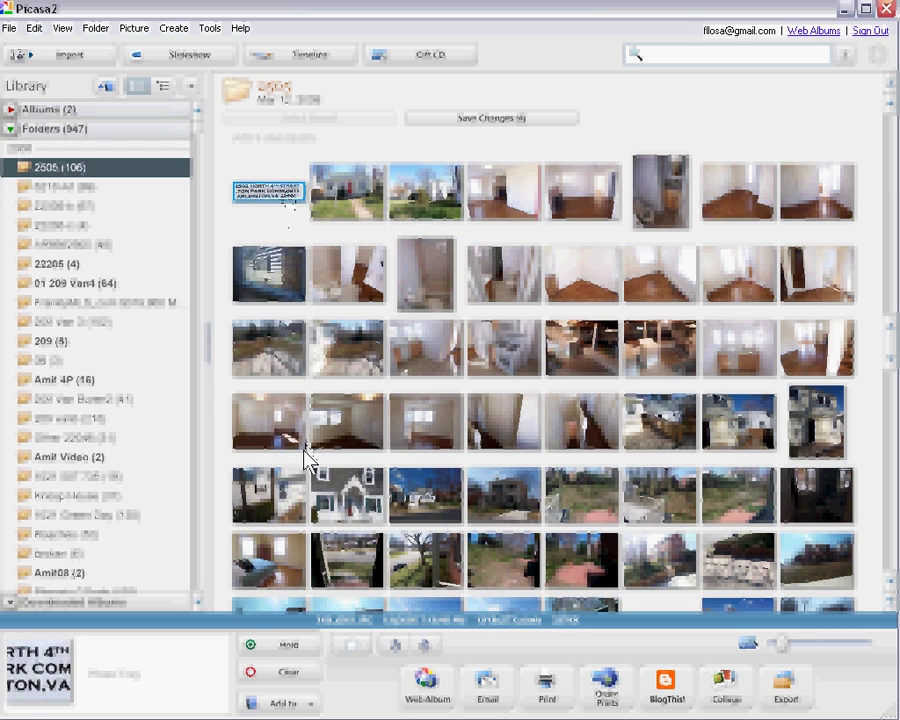
{"action": "left_click", "coordinate": [292, 494], "text": "shift"}
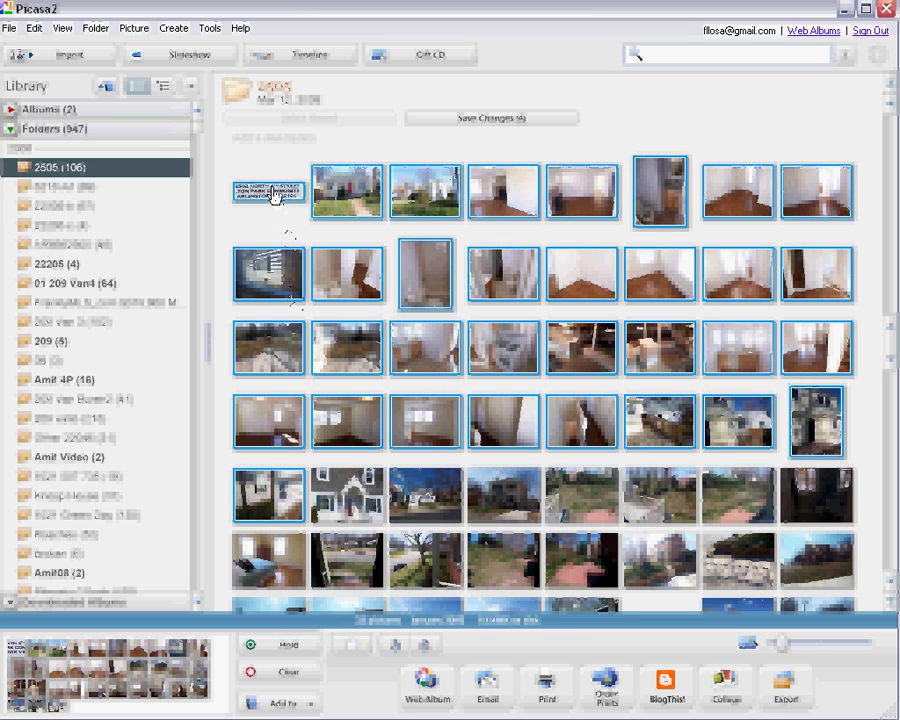
{"action": "left_click", "coordinate": [347, 560], "text": "ctrl"}
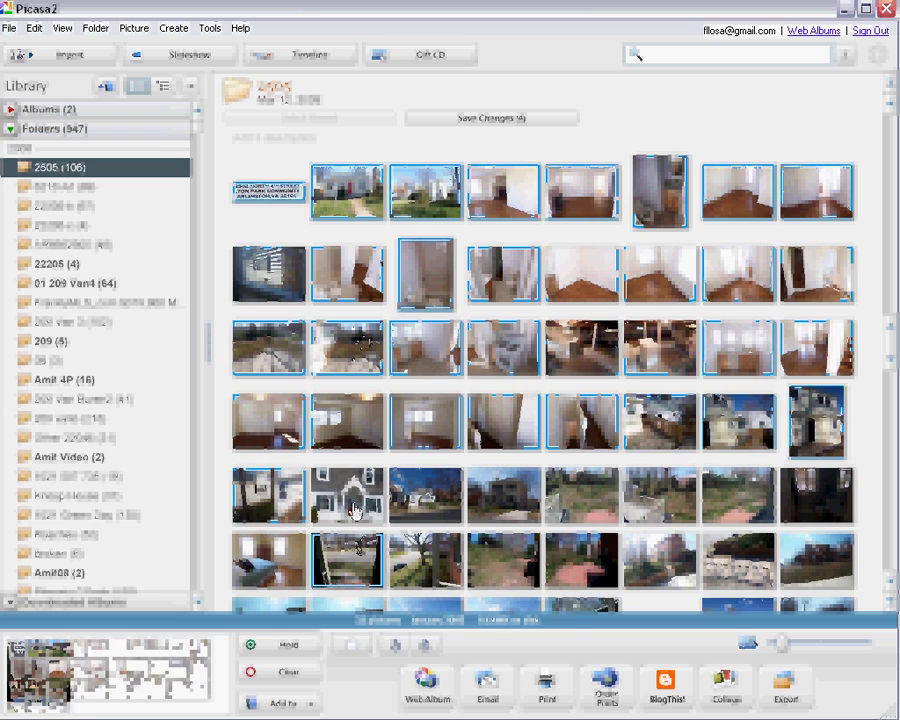
{"action": "left_click", "coordinate": [275, 198]}
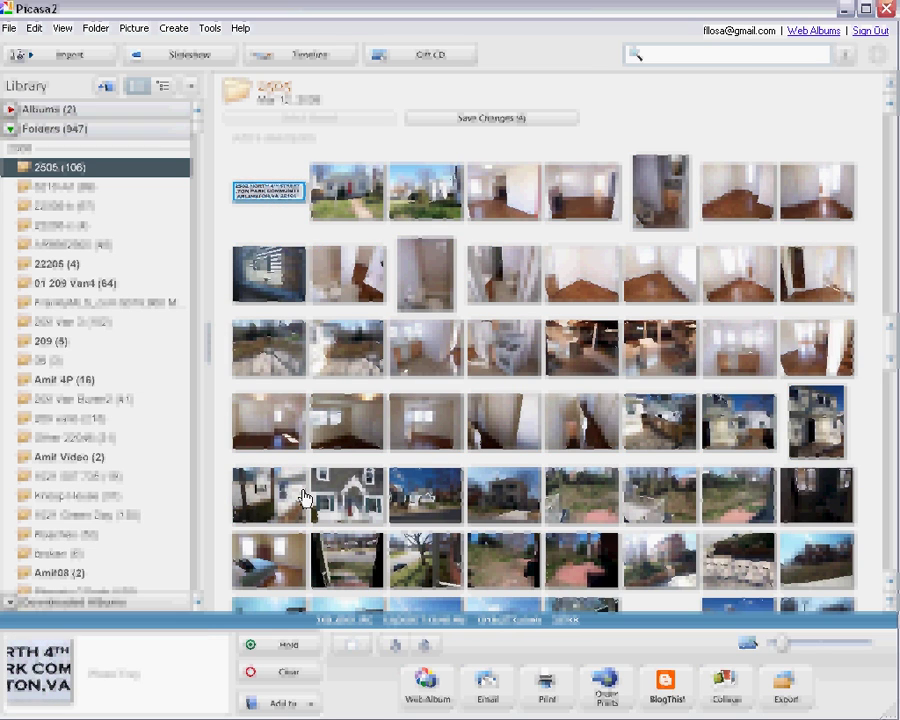
{"action": "left_click", "coordinate": [301, 493], "text": "shift"}
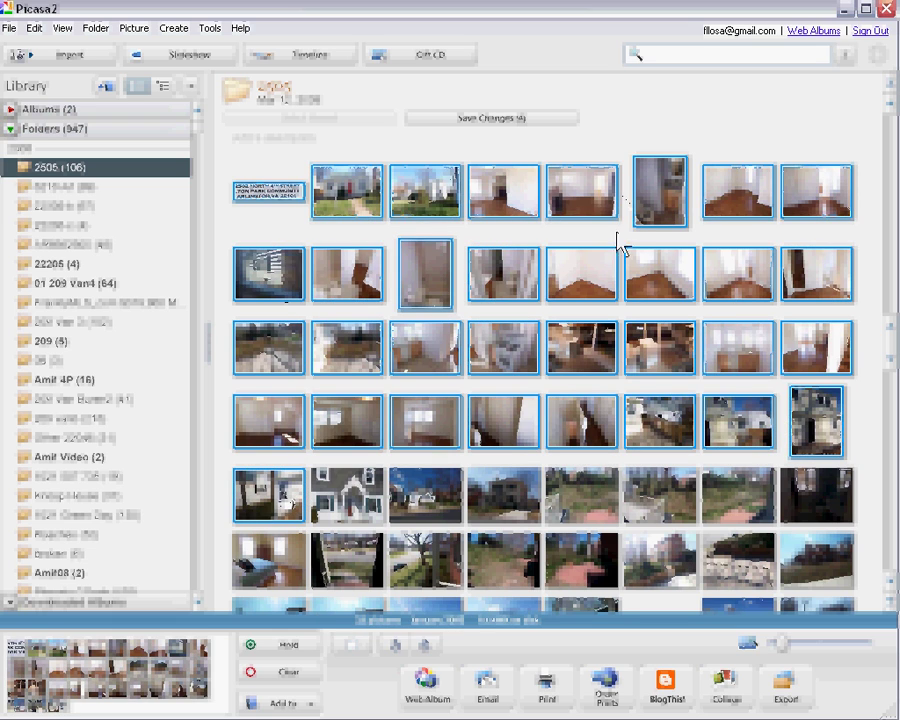
Upload the selection as new unlisted web album '2502' at Medium size, 1024 pixels
{"action": "left_click", "coordinate": [432, 696]}
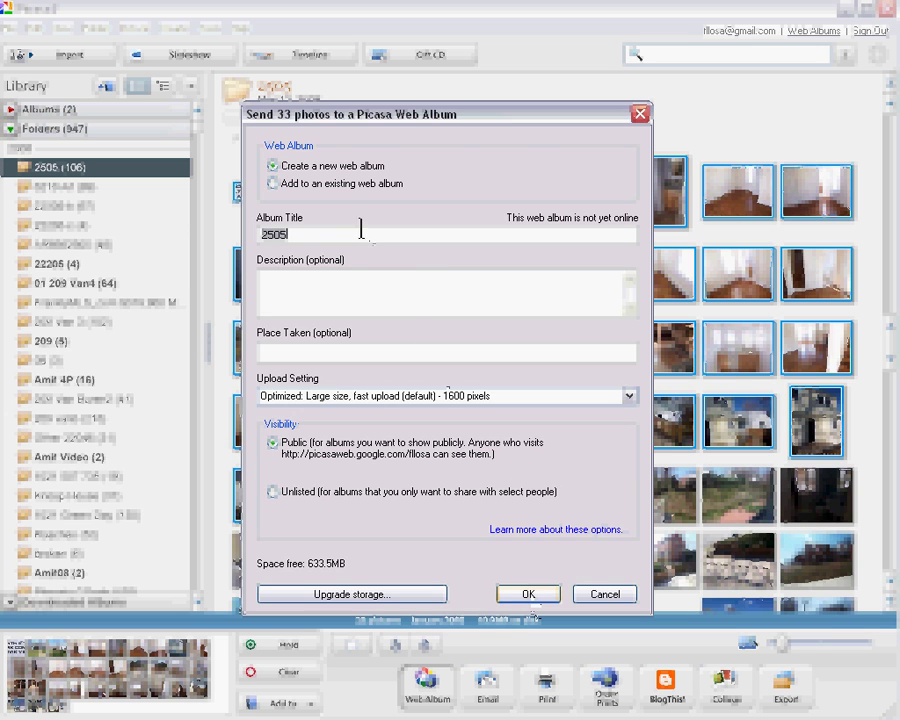
{"action": "left_click_drag", "start_coordinate": [385, 115], "coordinate": [583, 135]}
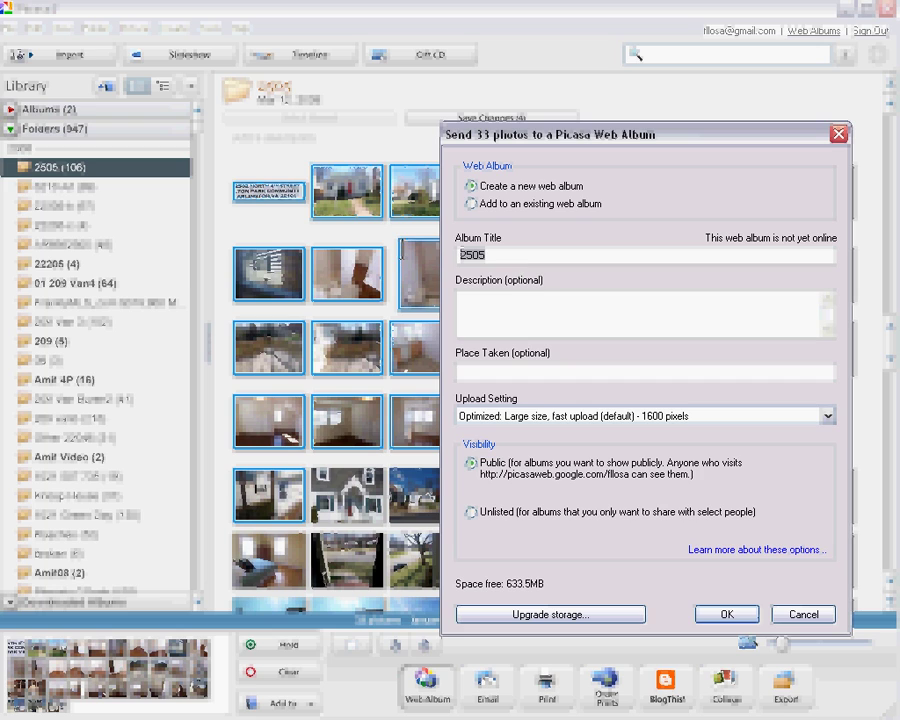
{"action": "type", "text": "2,"}
{"action": "type", "text": "502"}
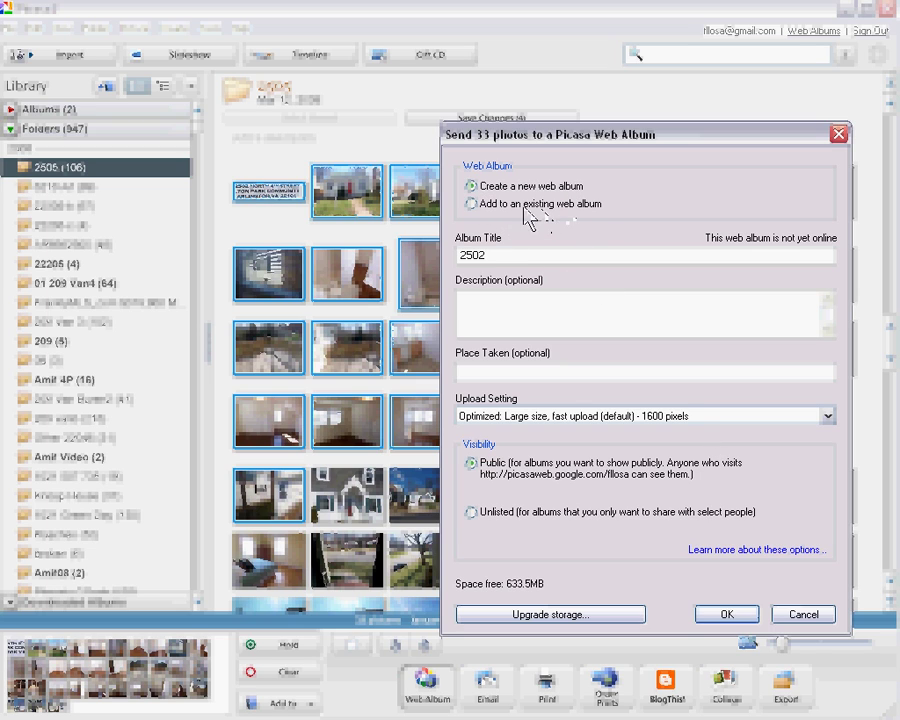
{"action": "left_click", "coordinate": [646, 418]}
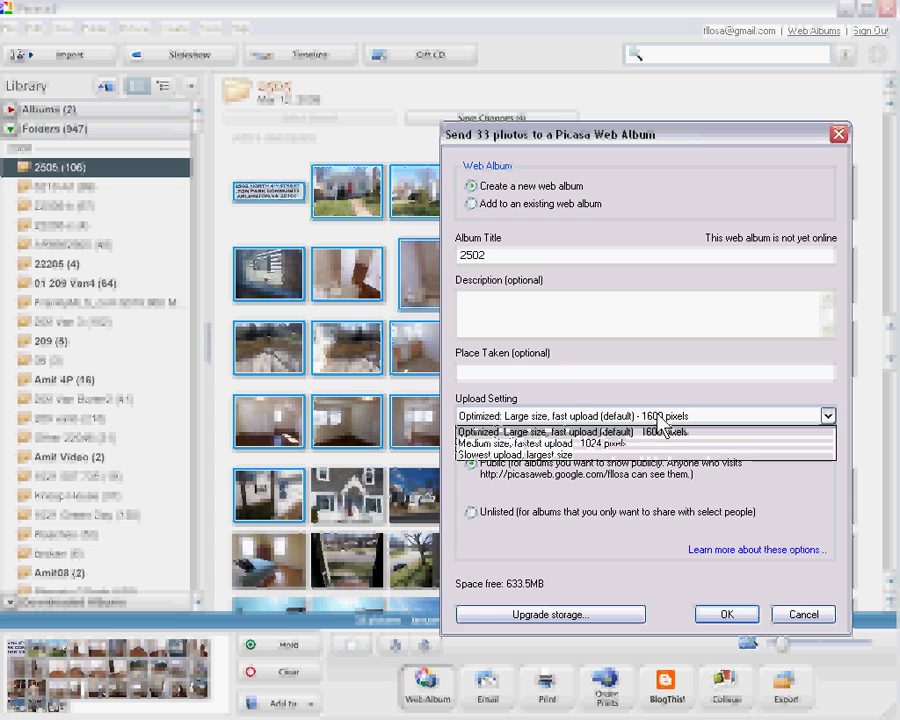
{"action": "left_click", "coordinate": [595, 445]}
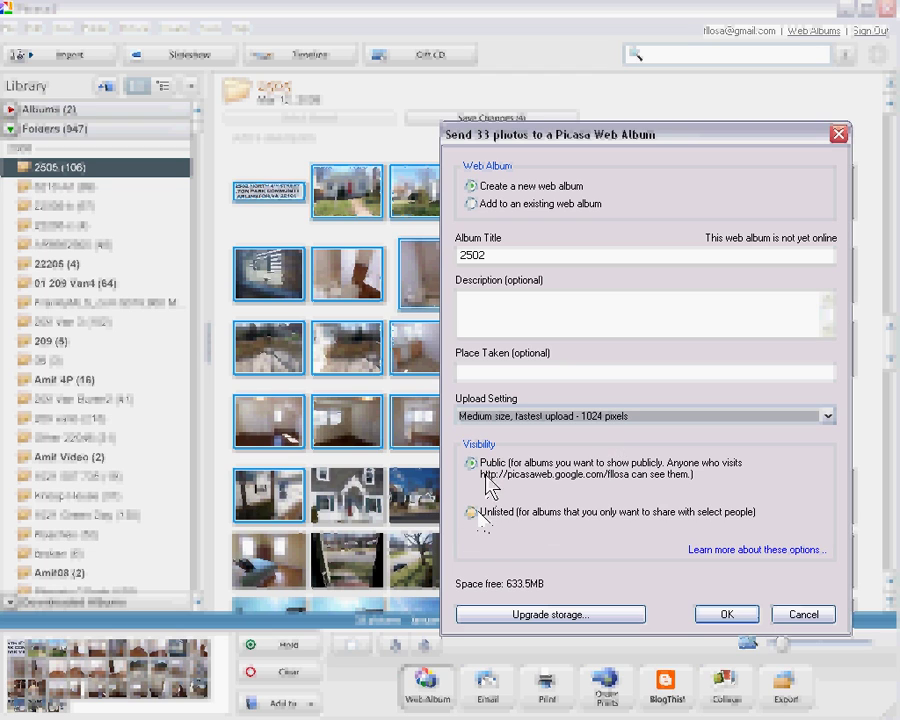
{"action": "left_click", "coordinate": [495, 514]}
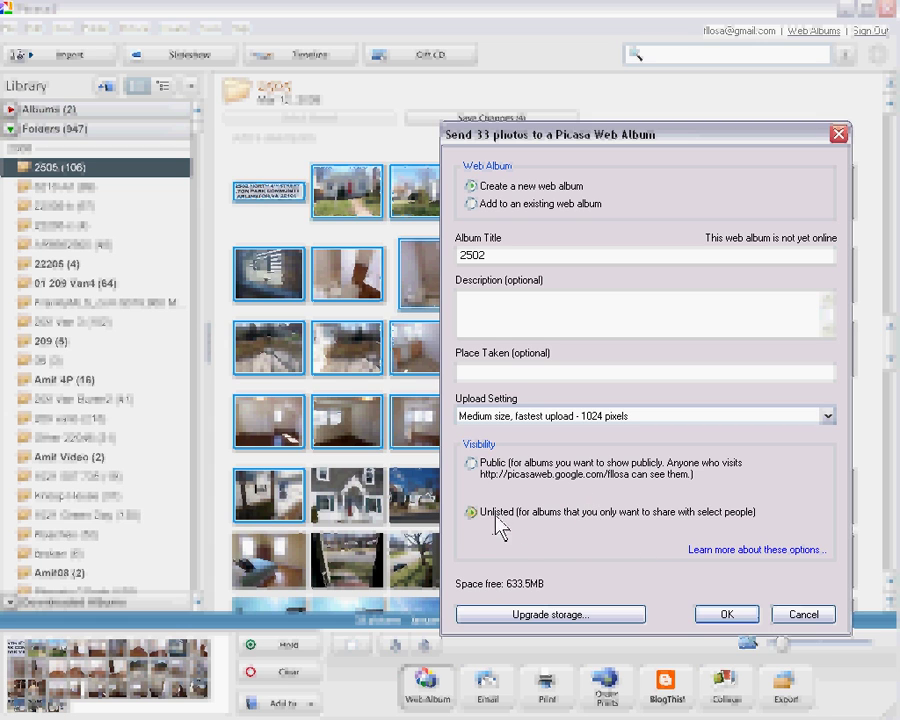
{"action": "left_click", "coordinate": [746, 615]}
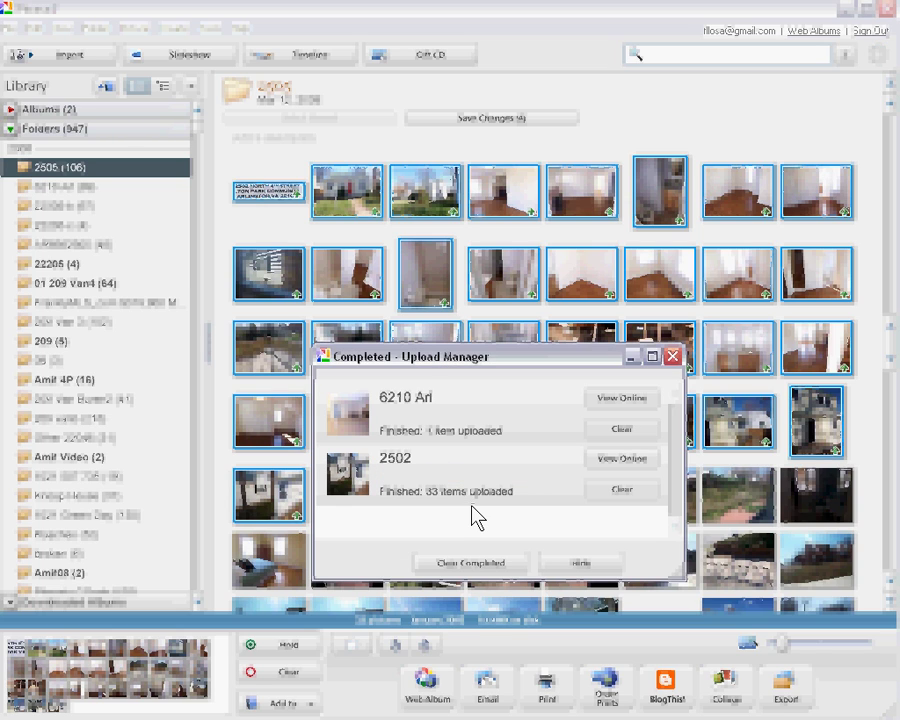
View the 2502 album online and open photo 7, the empty wood-floored room, full size
{"action": "left_click", "coordinate": [633, 462]}
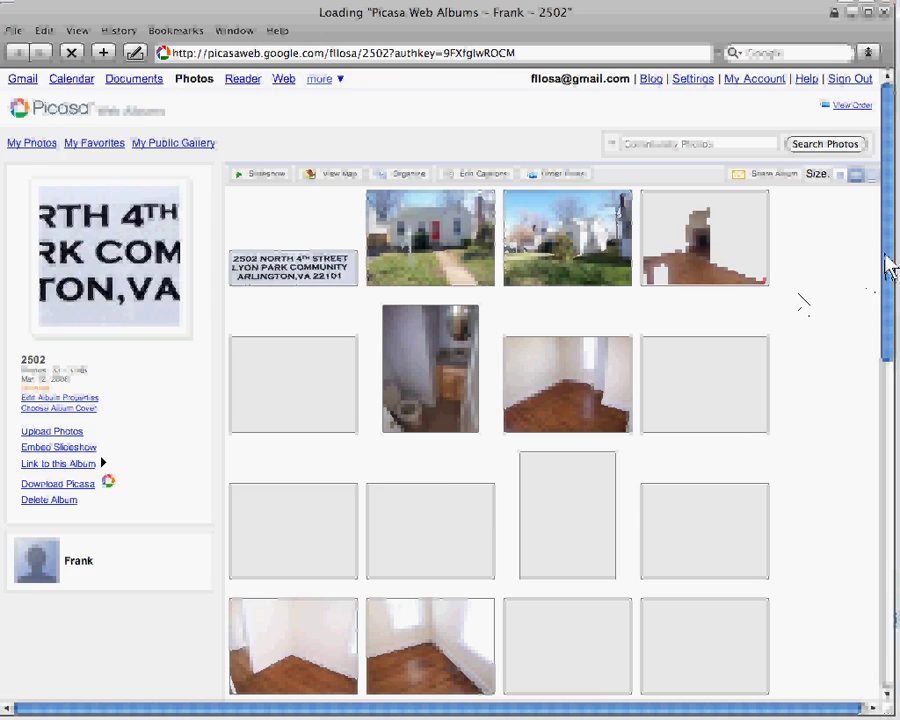
{"action": "mouse_move", "coordinate": [890, 265]}
{"action": "left_mouse_down"}
{"action": "mouse_move", "coordinate": [886, 566]}
{"action": "mouse_move", "coordinate": [890, 256]}
{"action": "left_mouse_up"}
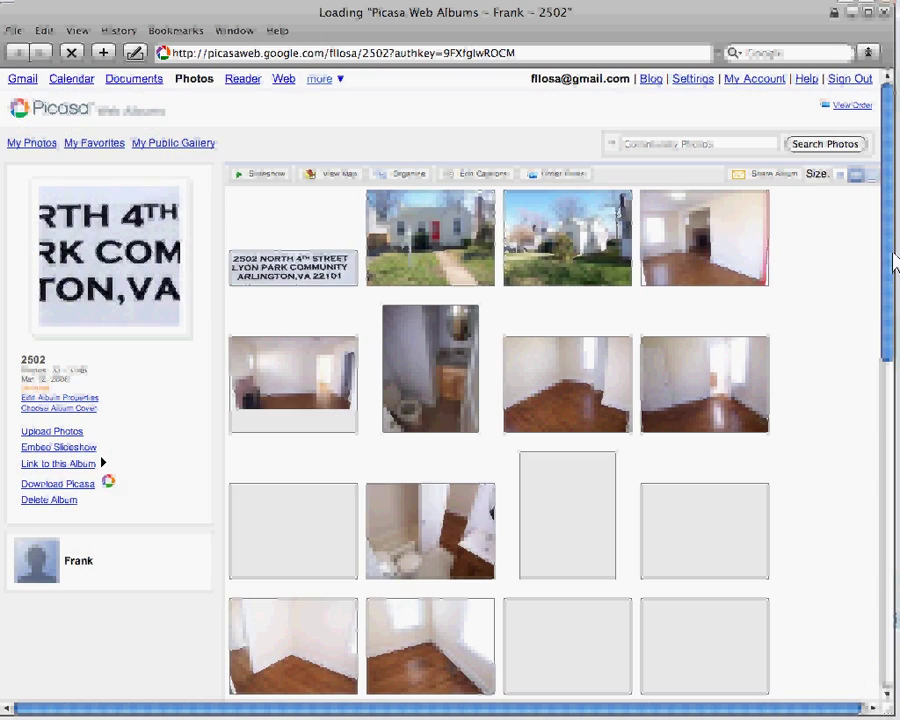
{"action": "mouse_move", "coordinate": [450, 257]}
{"action": "left_mouse_down"}
{"action": "mouse_move", "coordinate": [479, 272]}
{"action": "mouse_move", "coordinate": [572, 382]}
{"action": "left_mouse_up"}
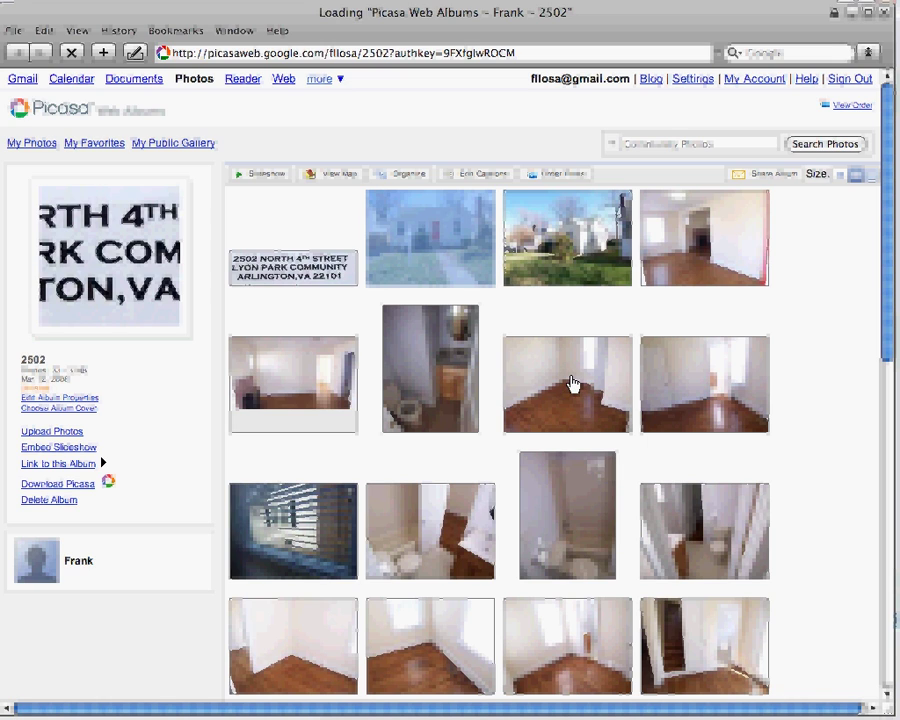
{"action": "left_click", "coordinate": [572, 383]}
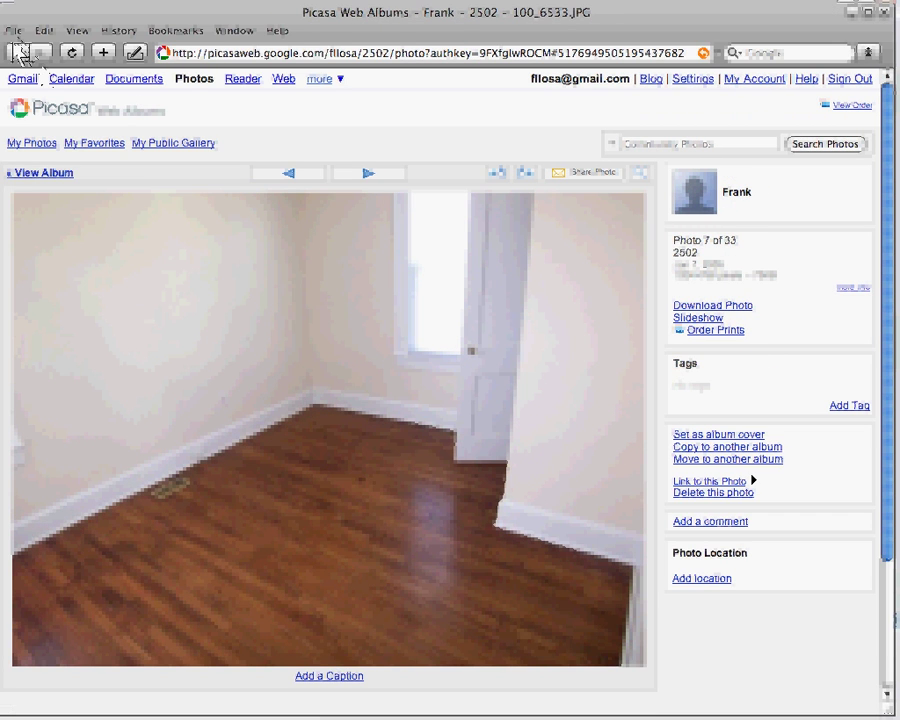
Copy the 2502 album's web address and paste it with 'here is the album' into a new email
{"action": "left_click", "coordinate": [17, 52]}
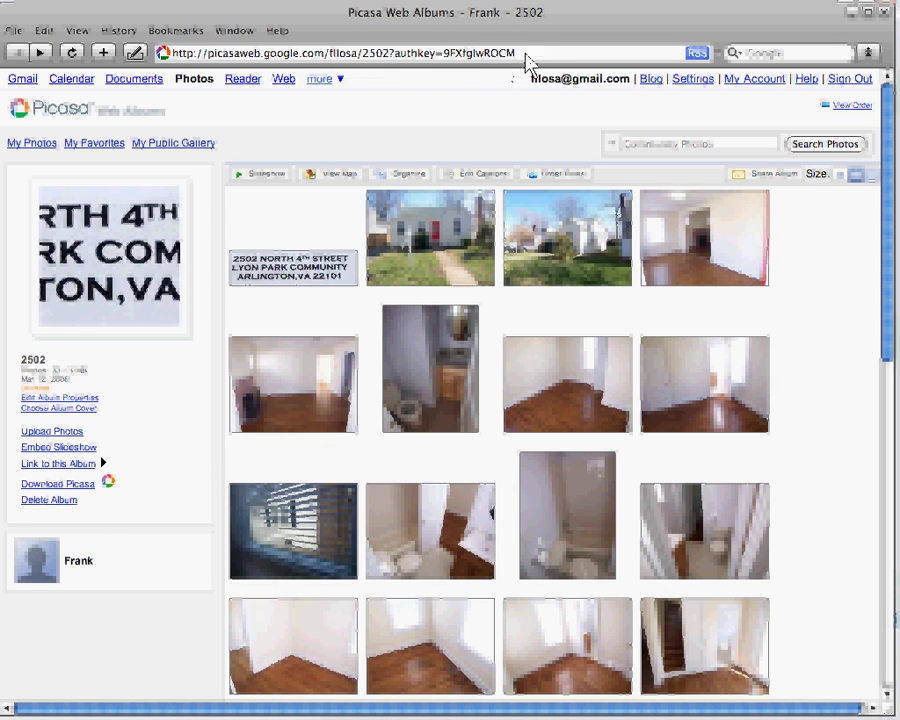
{"action": "left_click_drag", "start_coordinate": [522, 53], "coordinate": [343, 53]}
{"action": "left_click", "coordinate": [412, 53]}
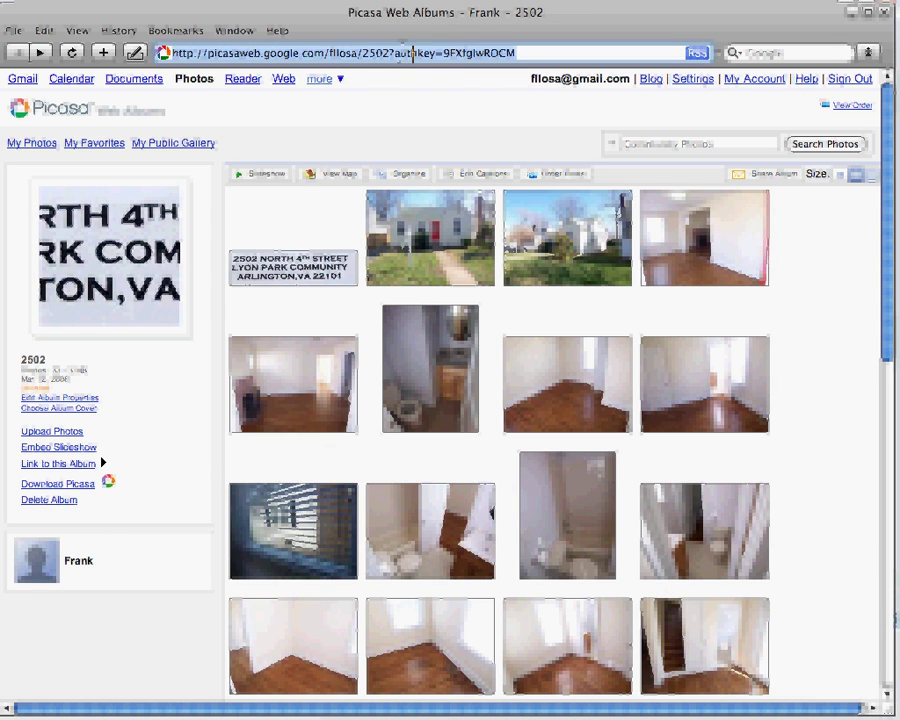
{"action": "left_click", "coordinate": [412, 53]}
{"action": "left_click", "coordinate": [372, 53]}
{"action": "key", "text": "shift+Home"}
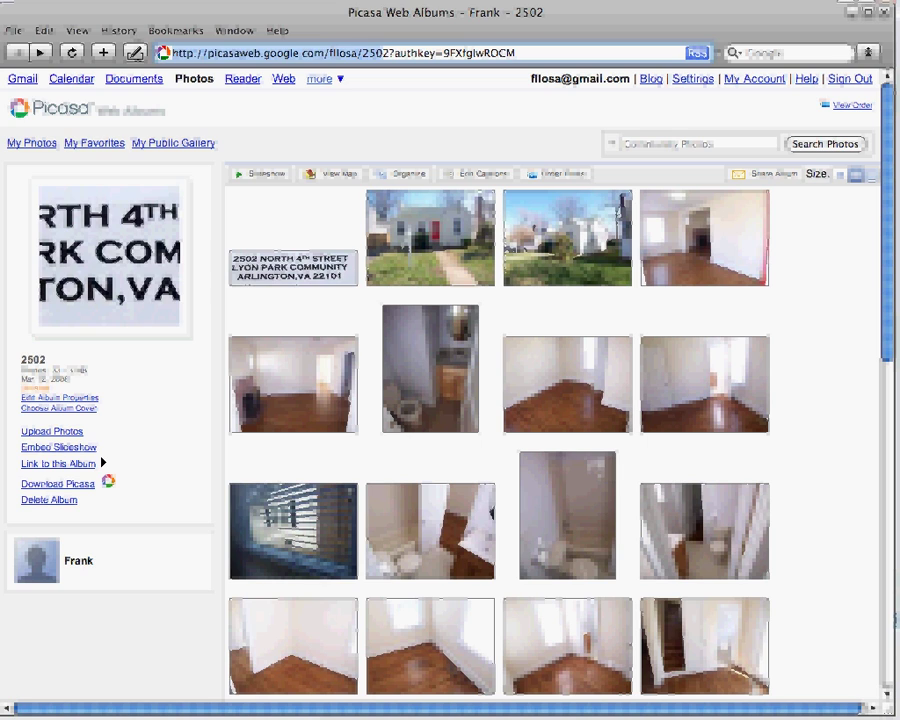
{"action": "left_click", "coordinate": [372, 53]}
{"action": "double_click", "coordinate": [380, 53]}
{"action": "key", "text": "shift+Home"}
{"action": "left_click", "coordinate": [446, 53], "text": "shift"}
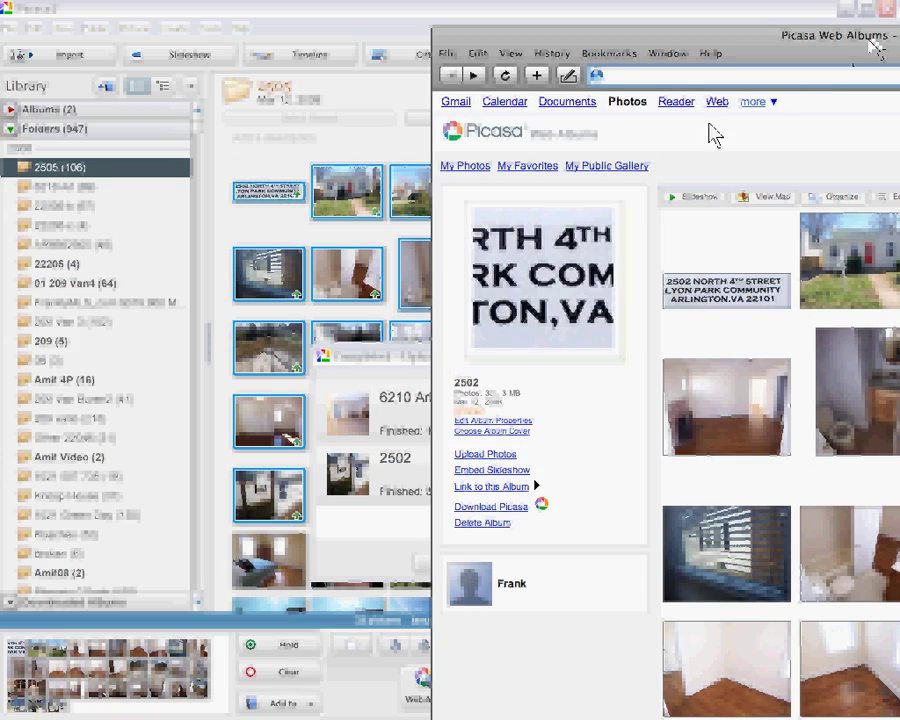
{"action": "key", "text": "ctrl+v"}
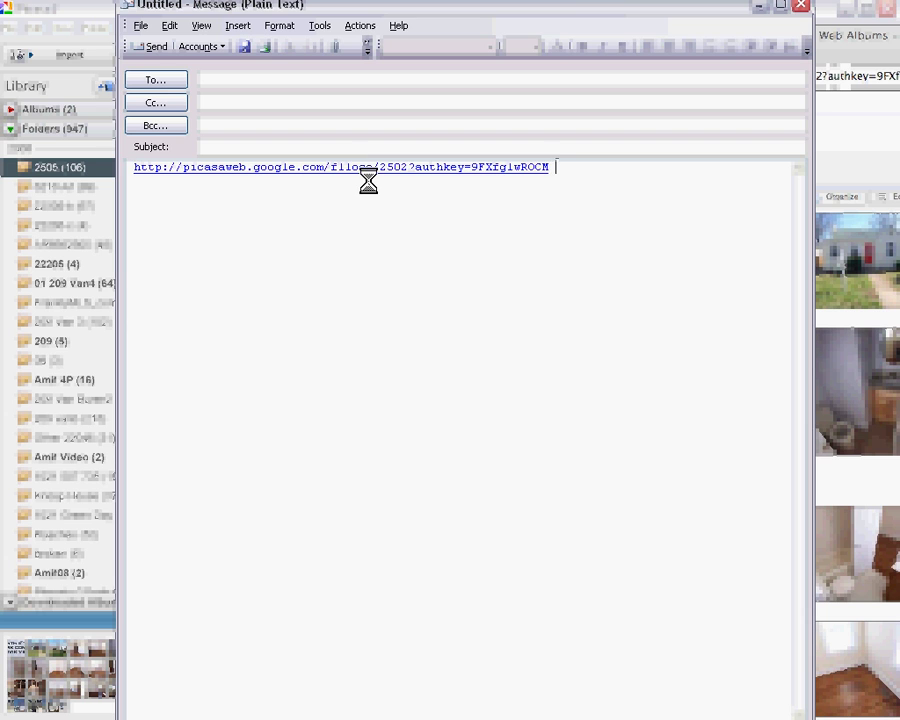
{"action": "type", "text": "here is the album"}
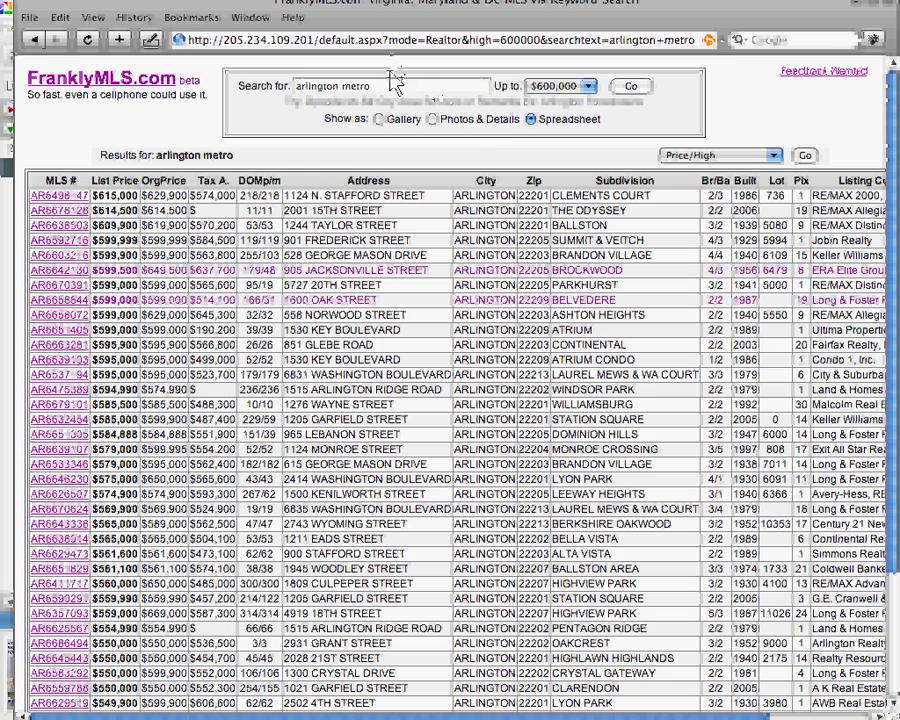
{"action": "triple_click", "coordinate": [390, 86]}
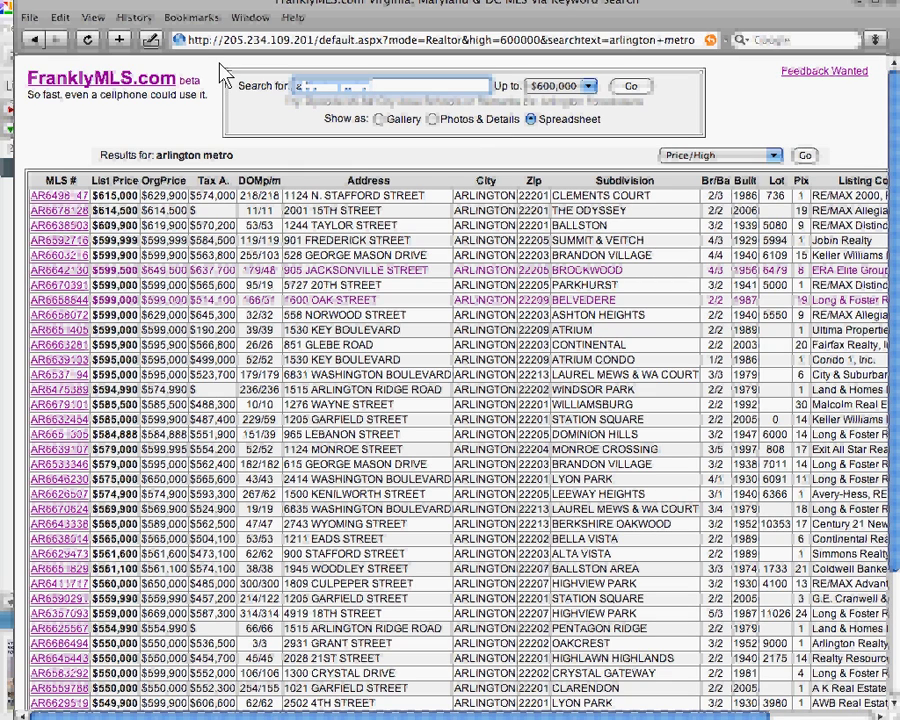
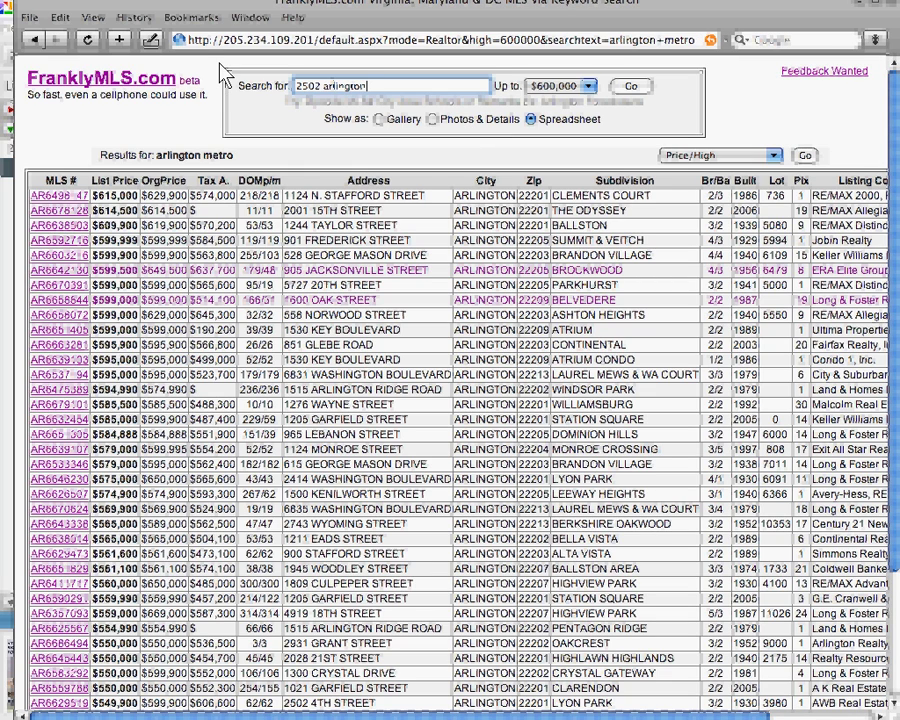
{"action": "left_click", "coordinate": [588, 86]}
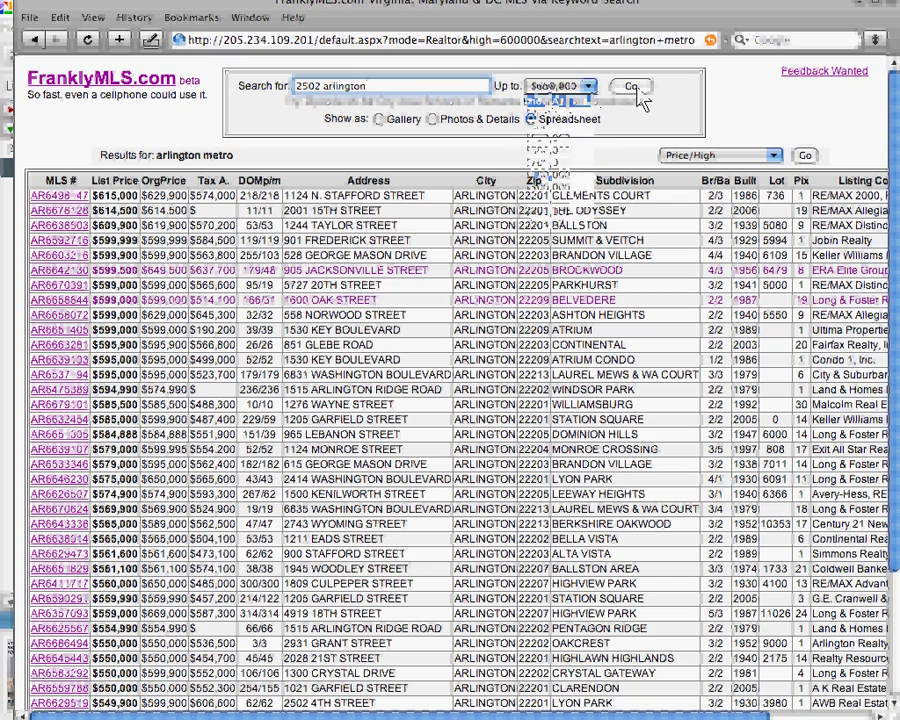
{"action": "left_click", "coordinate": [636, 89]}
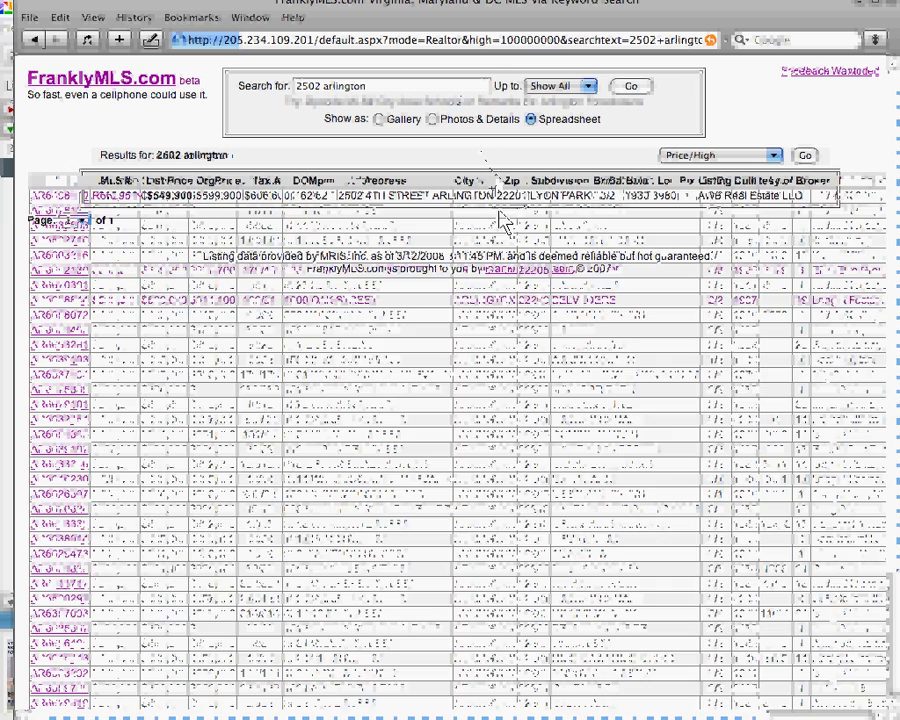
{"action": "left_click", "coordinate": [124, 195]}
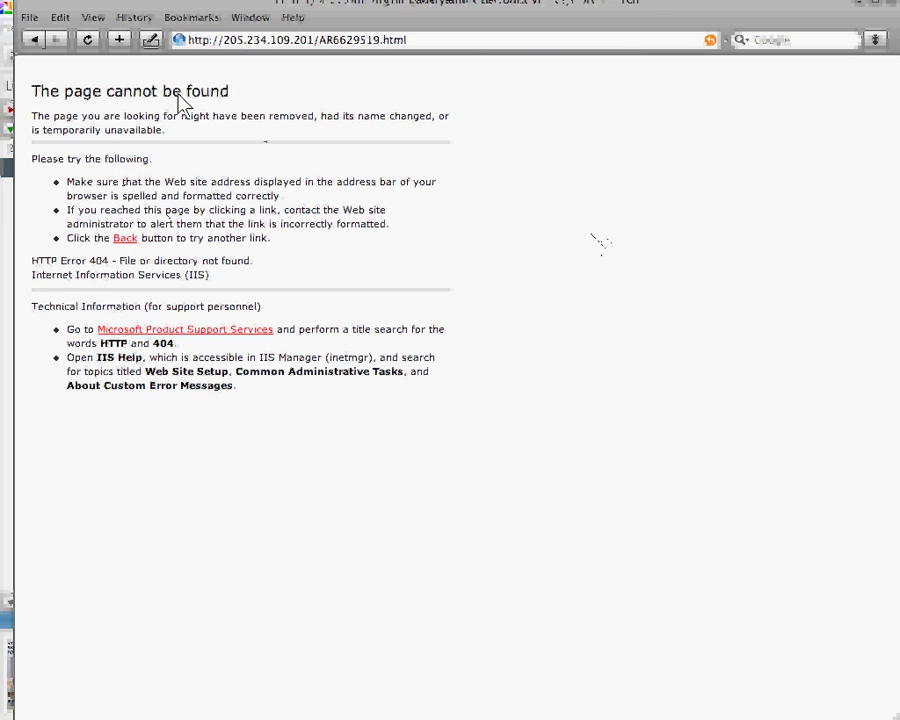
{"action": "left_click", "coordinate": [33, 40]}
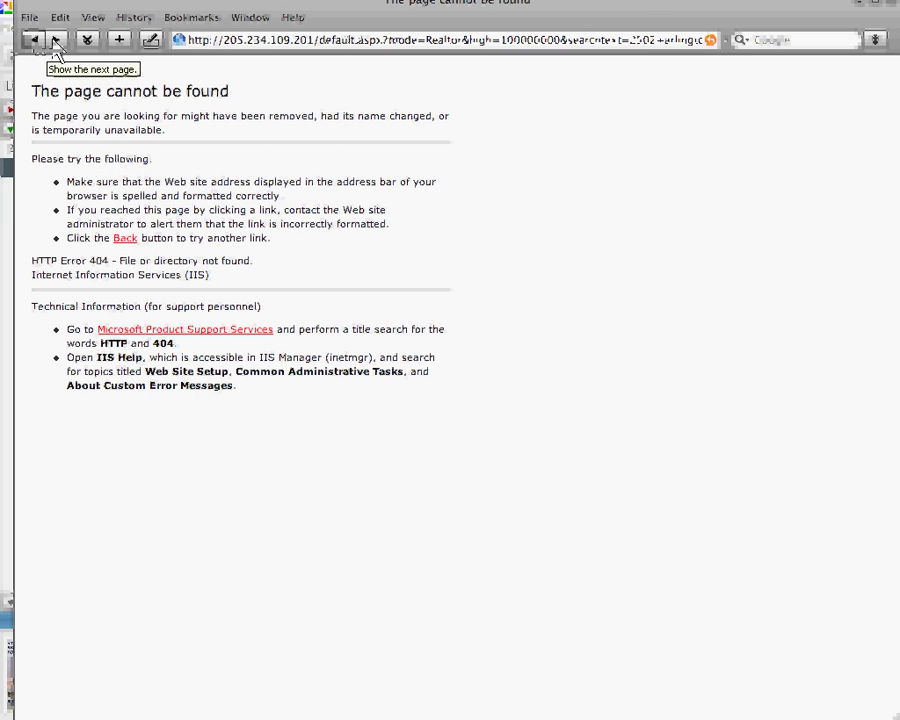
{"action": "left_click_drag", "start_coordinate": [182, 40], "coordinate": [306, 40]}
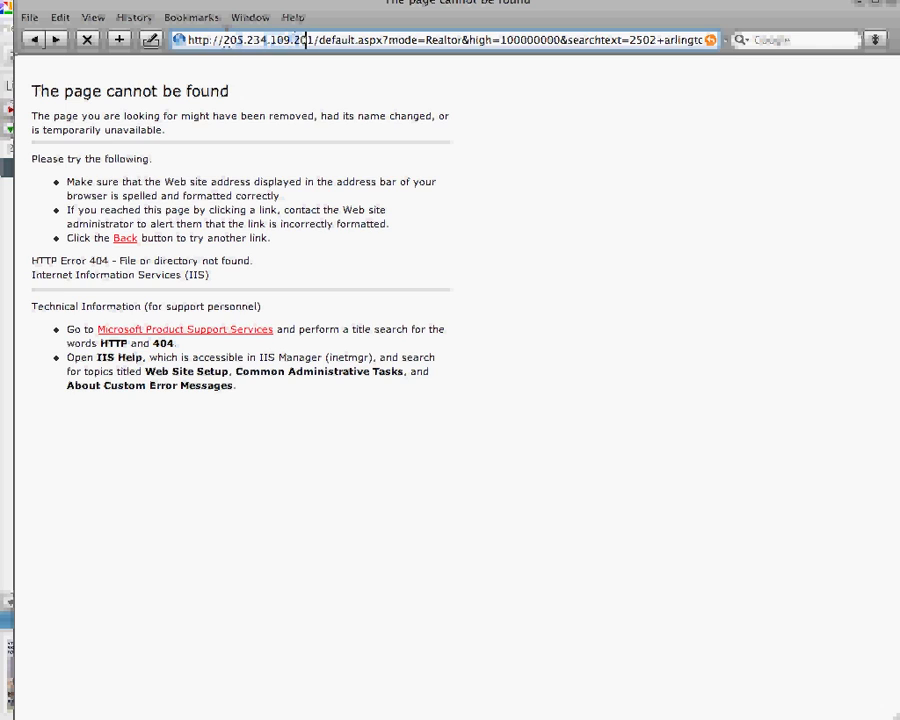
Load listing AR6629519 by pasting its link after franklymls.com/ and removing the IP part
{"action": "right_click", "coordinate": [132, 195]}
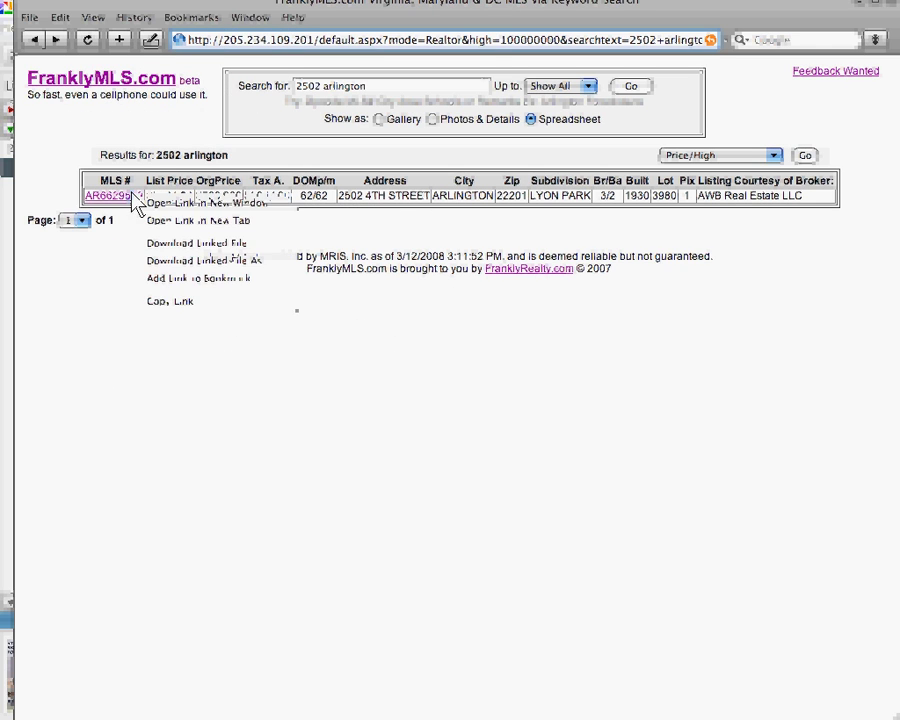
{"action": "left_click", "coordinate": [250, 303]}
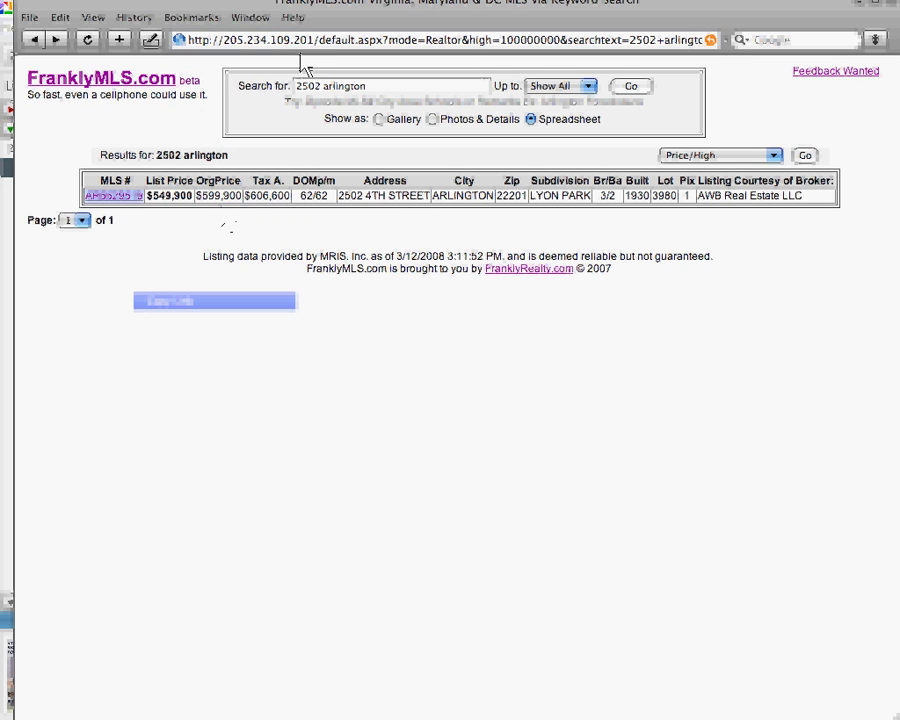
{"action": "left_click", "coordinate": [250, 40]}
{"action": "key", "text": "super+v"}
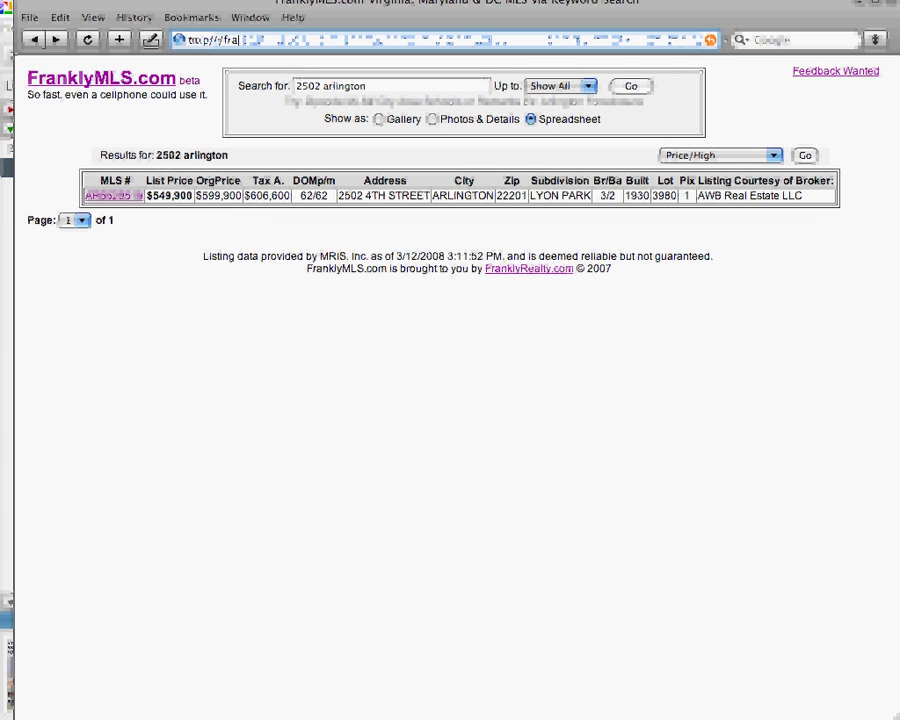
{"action": "type", "text": "nklymls.com/"}
{"action": "key", "text": "super+v"}
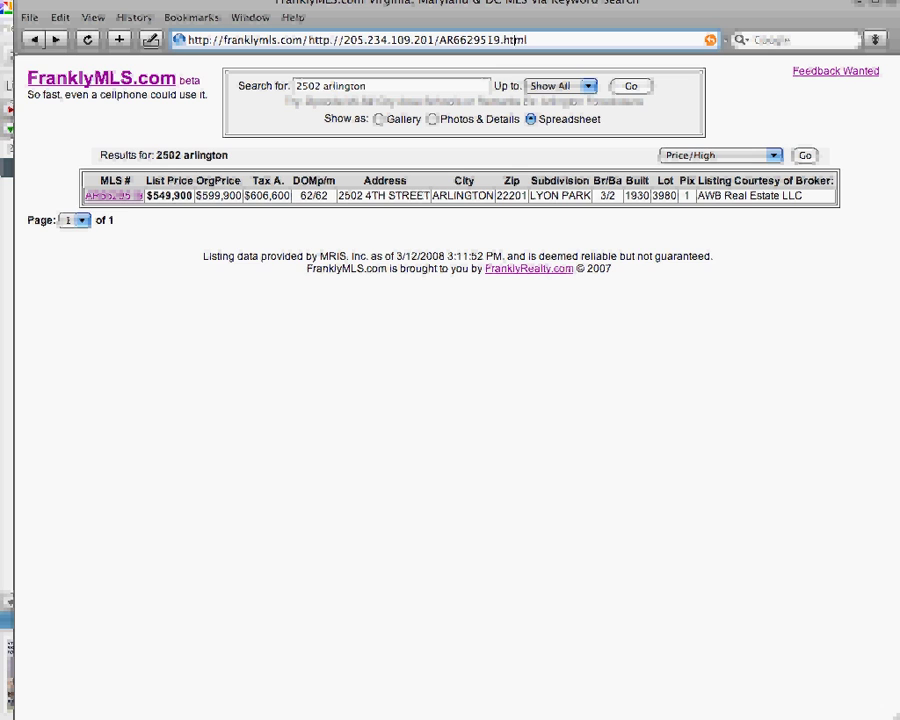
{"action": "key", "text": "BackSpace"}
{"action": "key", "text": "BackSpace"}
{"action": "key", "text": "BackSpace"}
{"action": "key", "text": "BackSpace"}
{"action": "key", "text": "BackSpace"}
{"action": "key", "text": "BackSpace"}
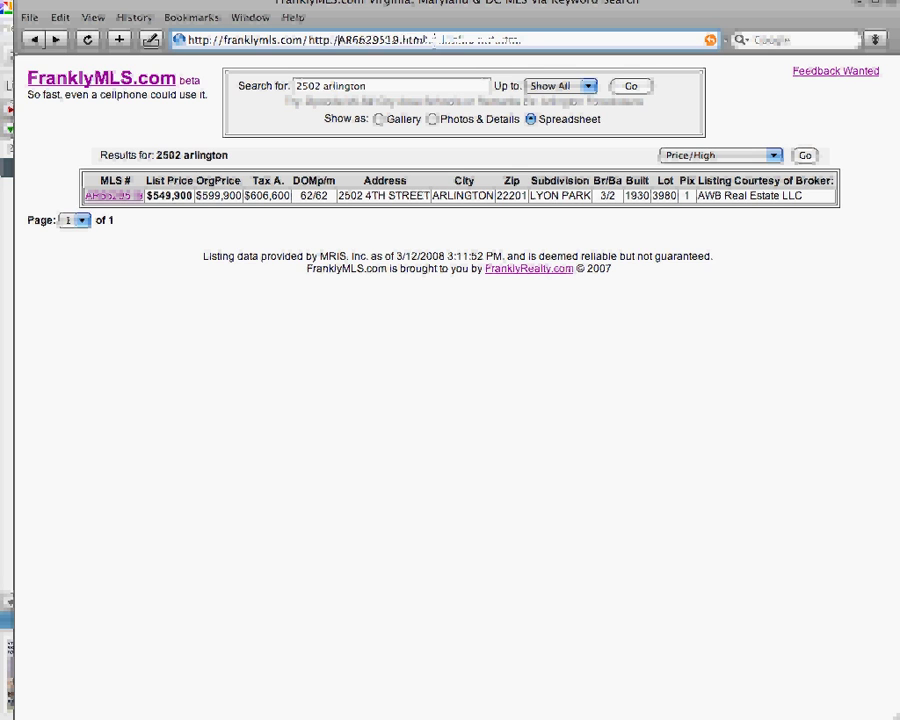
{"action": "key", "text": "BackSpace"}
{"action": "key", "text": "BackSpace"}
{"action": "key", "text": "BackSpace"}
{"action": "key", "text": "BackSpace"}
{"action": "key", "text": "BackSpace"}
{"action": "key", "text": "Return"}
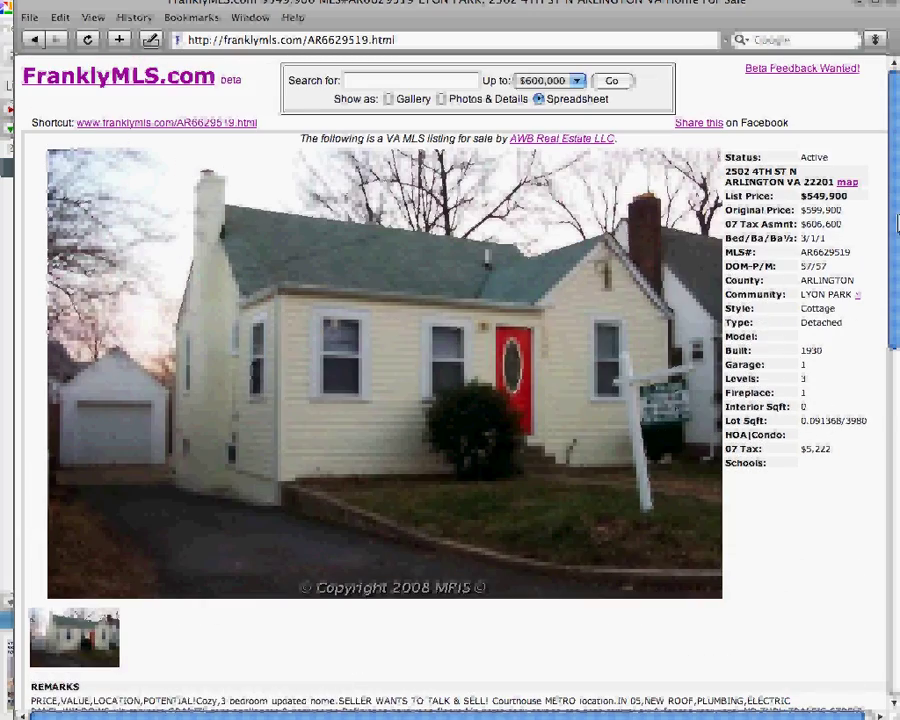
{"action": "scroll", "coordinate": [897, 222], "scroll_direction": "down", "scroll_amount": 1}
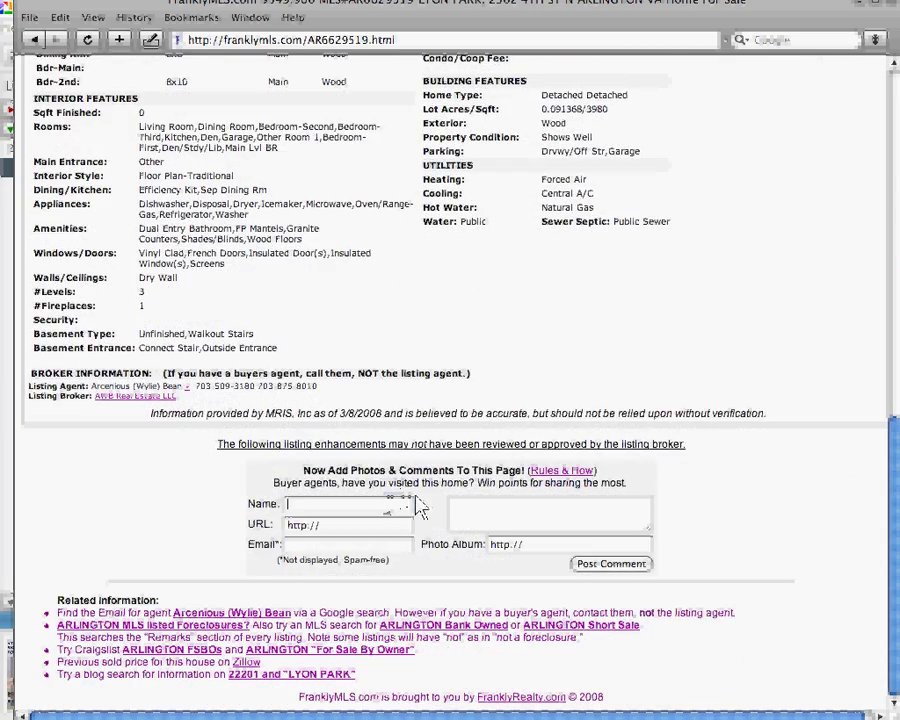
Fill the comment form's Name, URL and Email fields with the agent's name, website and email
{"action": "left_click", "coordinate": [419, 497]}
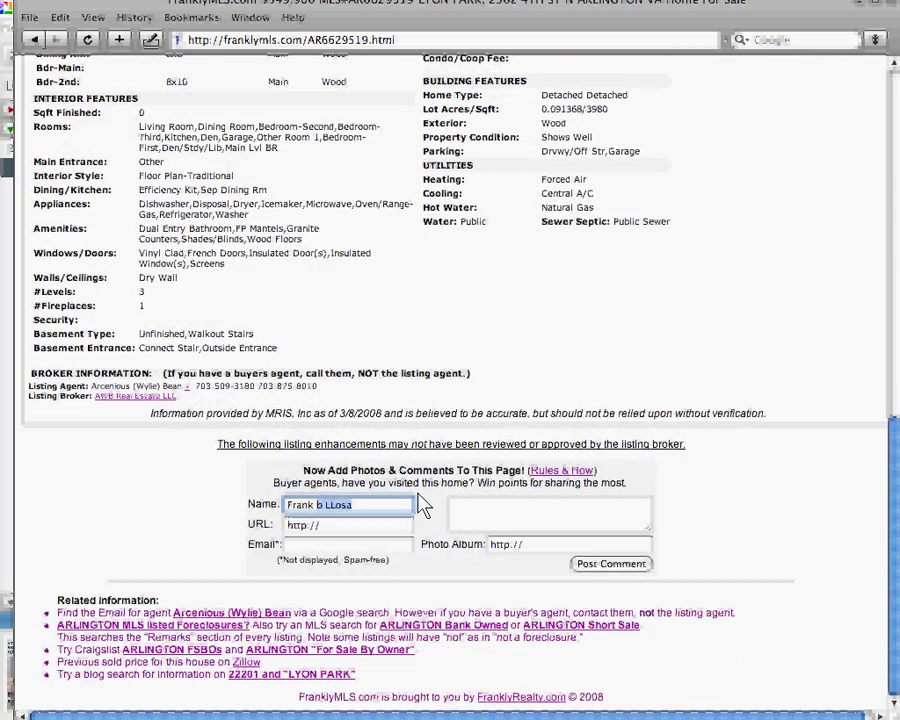
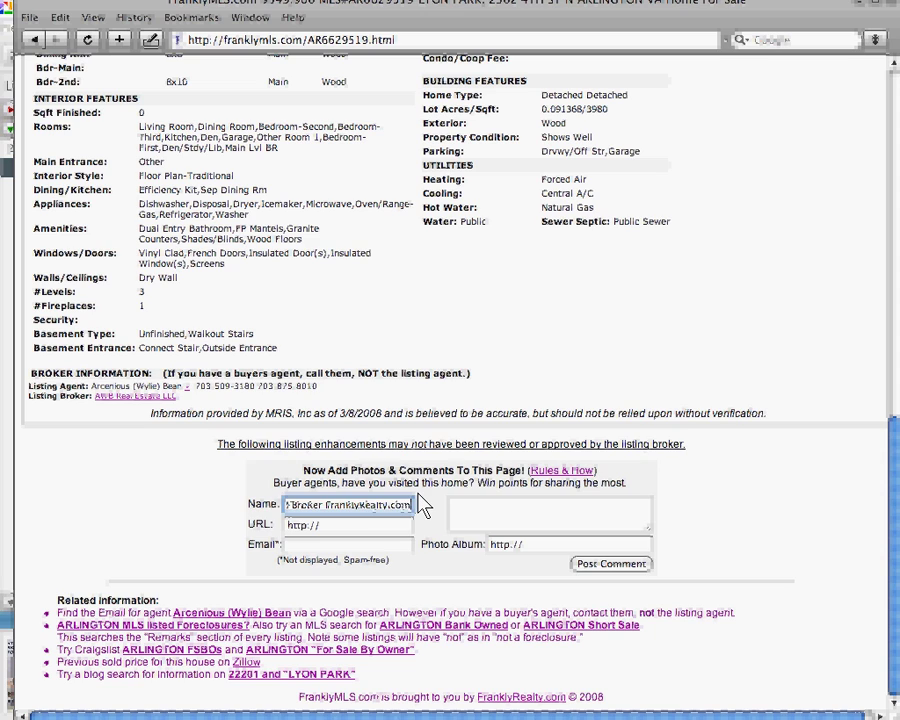
{"action": "key", "text": "Tab"}
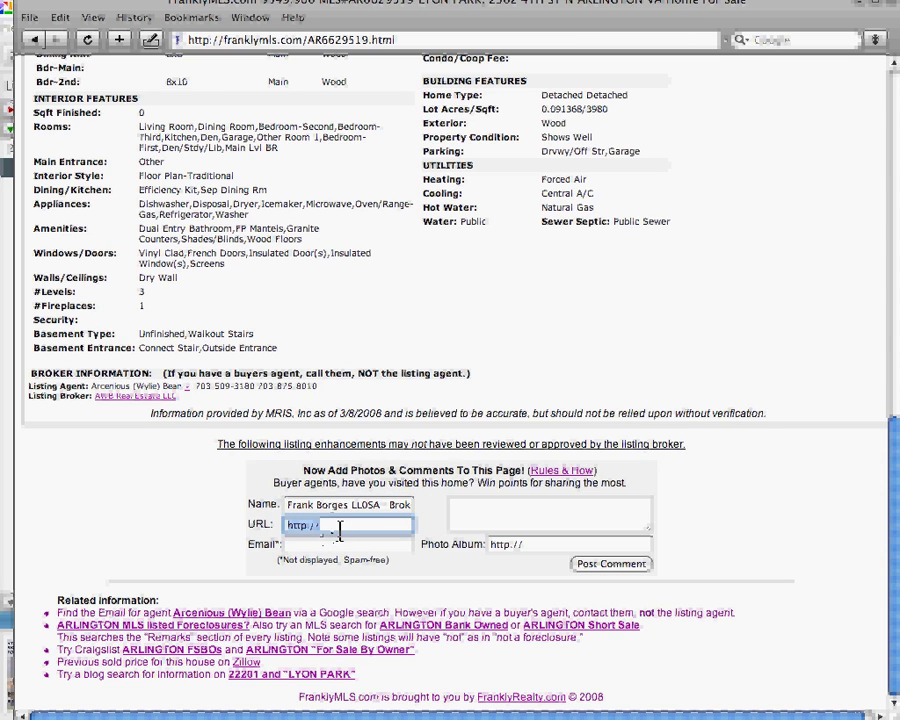
{"action": "left_click", "coordinate": [345, 524]}
{"action": "type", "text": "w"}
{"action": "type", "text": "home"}
{"action": "type", "text": "nklyrealty."}
{"action": "type", "text": "com"}
{"action": "key", "text": "Tab"}
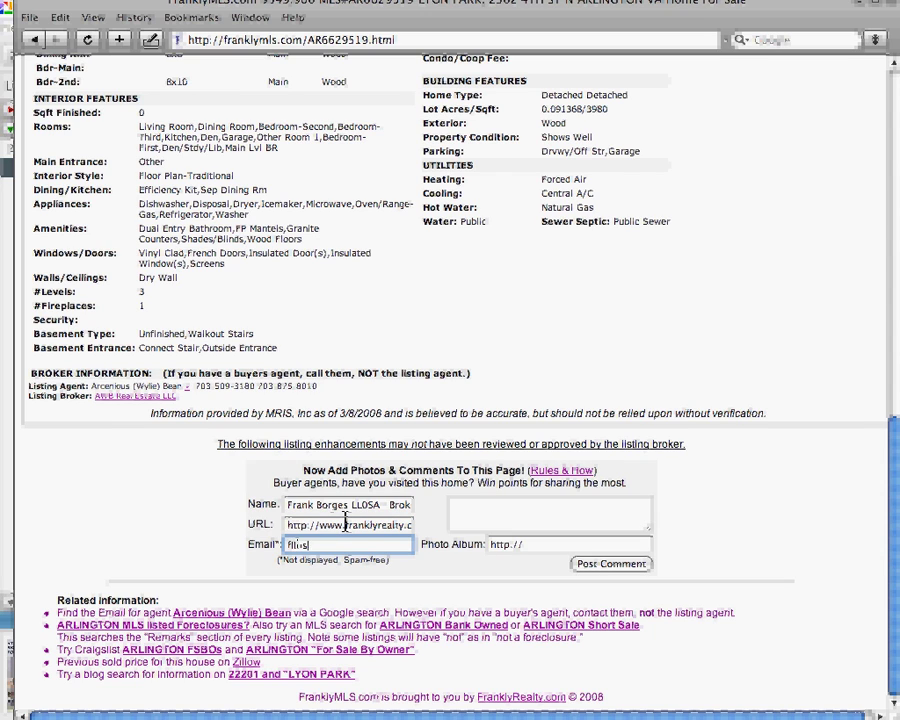
{"action": "type", "text": "gmail.com"}
Enter a provisional photo album address, 205.234.109.201/AR6629519.html, then select it
{"action": "left_click", "coordinate": [553, 543]}
{"action": "type", "text": "205.234.109.201/AR6629519.html"}
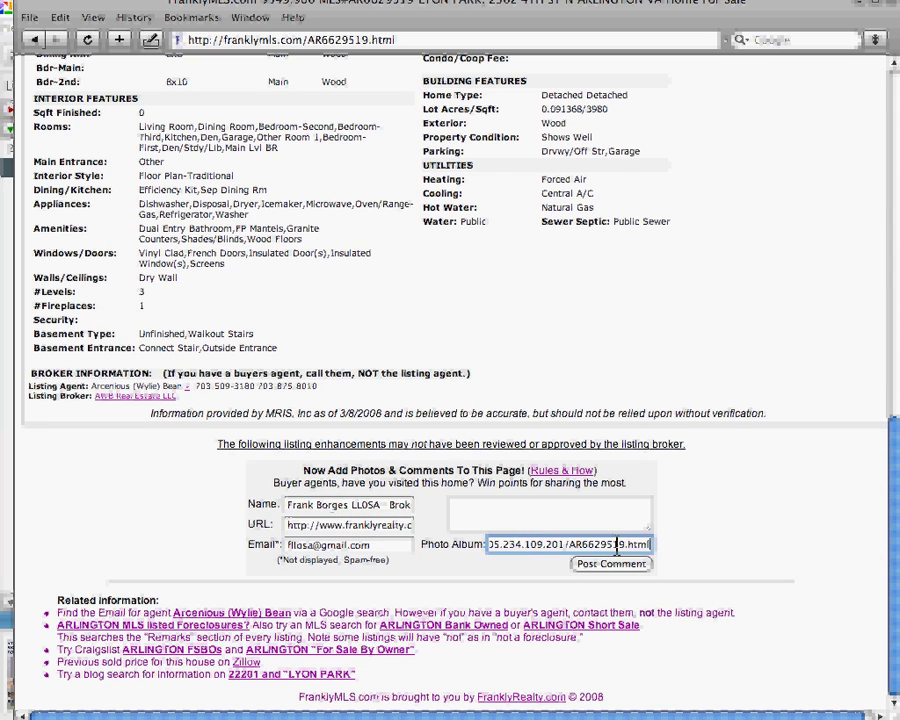
{"action": "left_click_drag", "start_coordinate": [644, 546], "coordinate": [402, 537]}
{"action": "left_click_drag", "start_coordinate": [500, 545], "coordinate": [605, 510]}
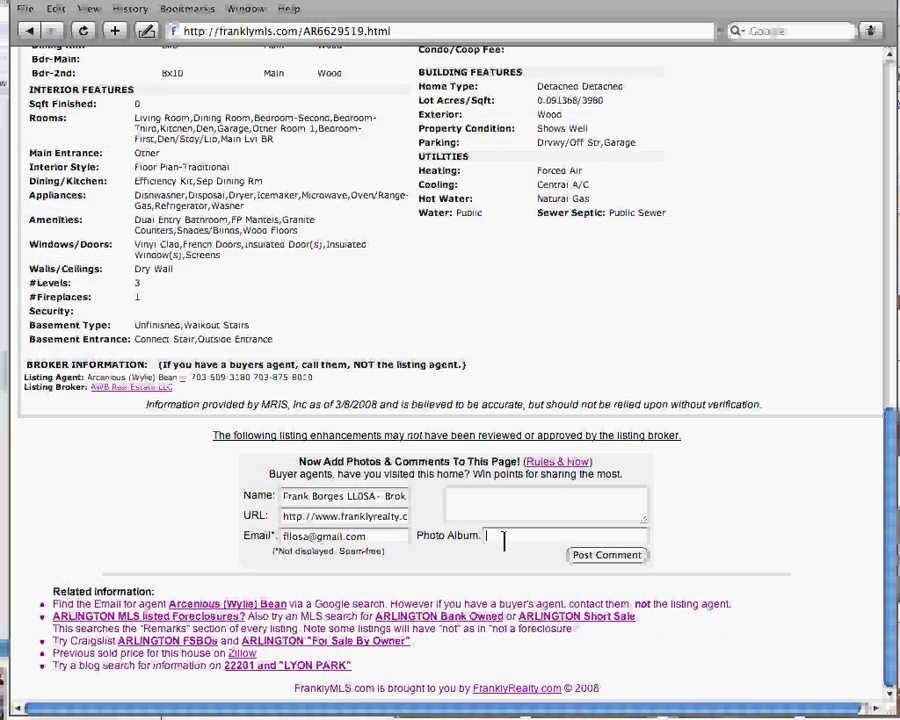
Paste the Picasa album link and write the house review ending 'See link for 20 photos.'
{"action": "key", "text": "ctrl+v"}
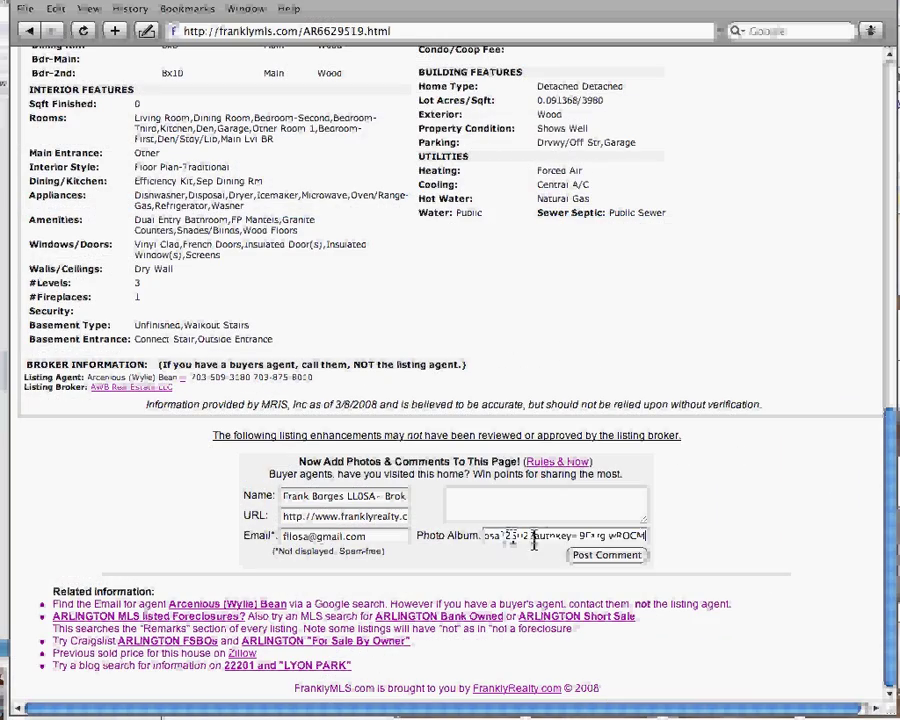
{"action": "left_click", "coordinate": [534, 498]}
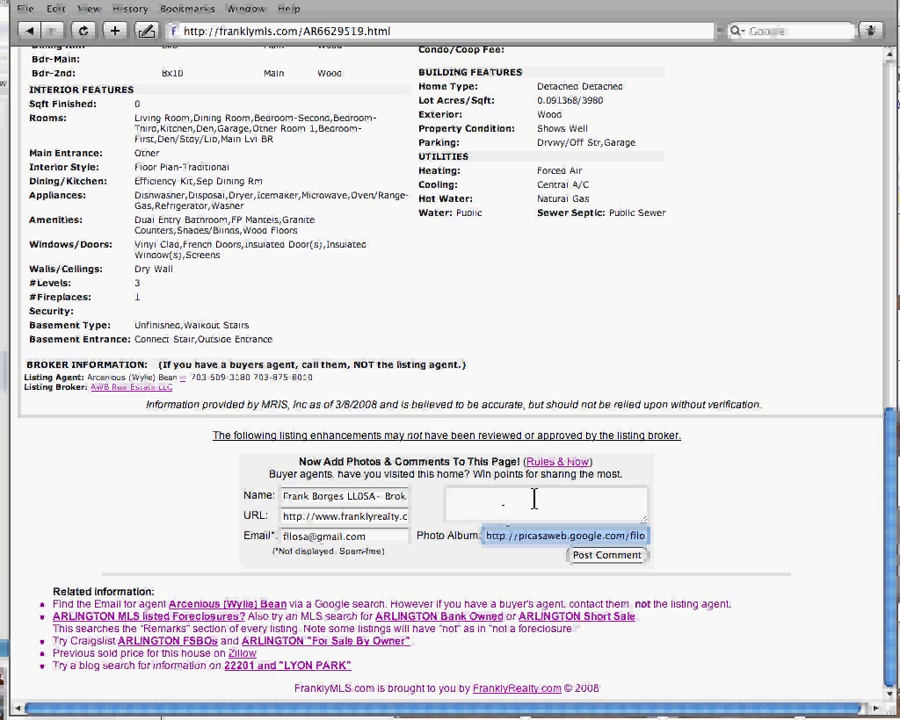
{"action": "left_click", "coordinate": [534, 498]}
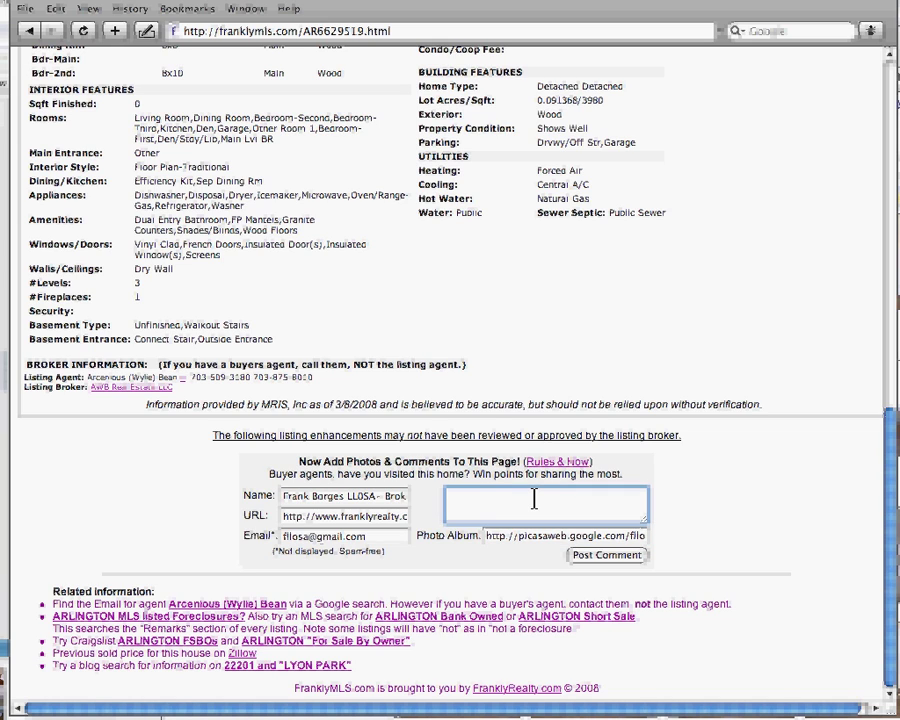
{"action": "type", "text": "Charming"}
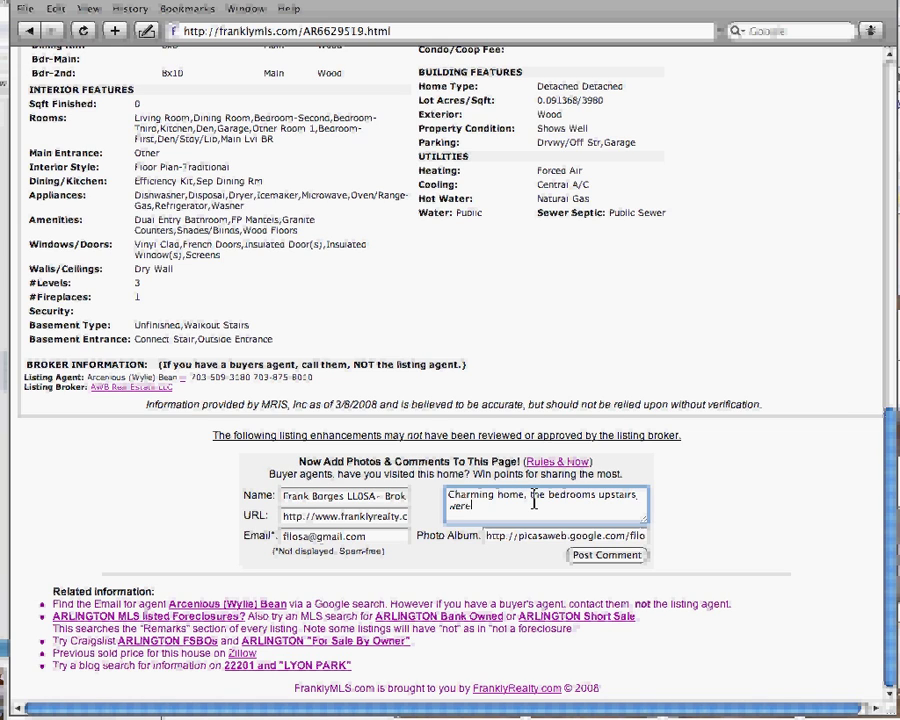
{"action": "type", "text": "and you had to walk"}
{"action": "type", "text": "through one bed"}
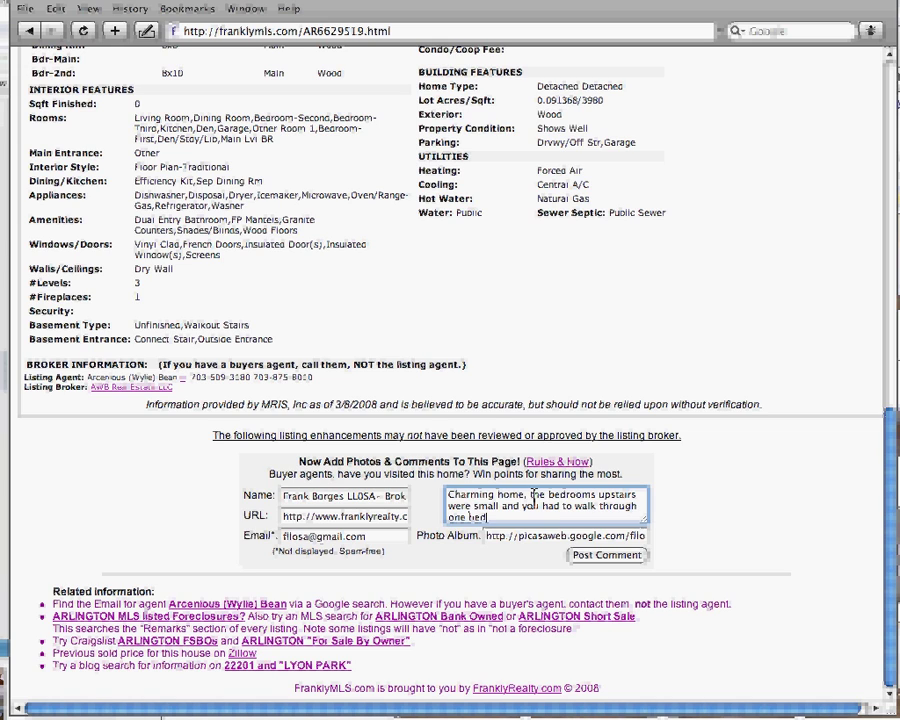
{"action": "type", "text": "room to get to an"}
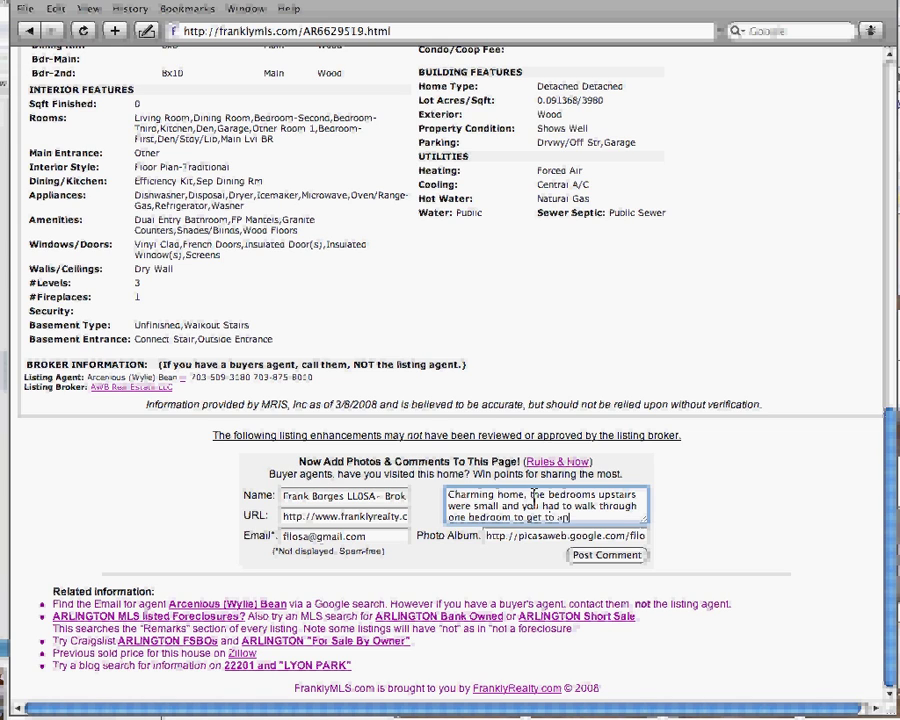
{"action": "type", "text": "other bed"}
{"action": "type", "text": "room."}
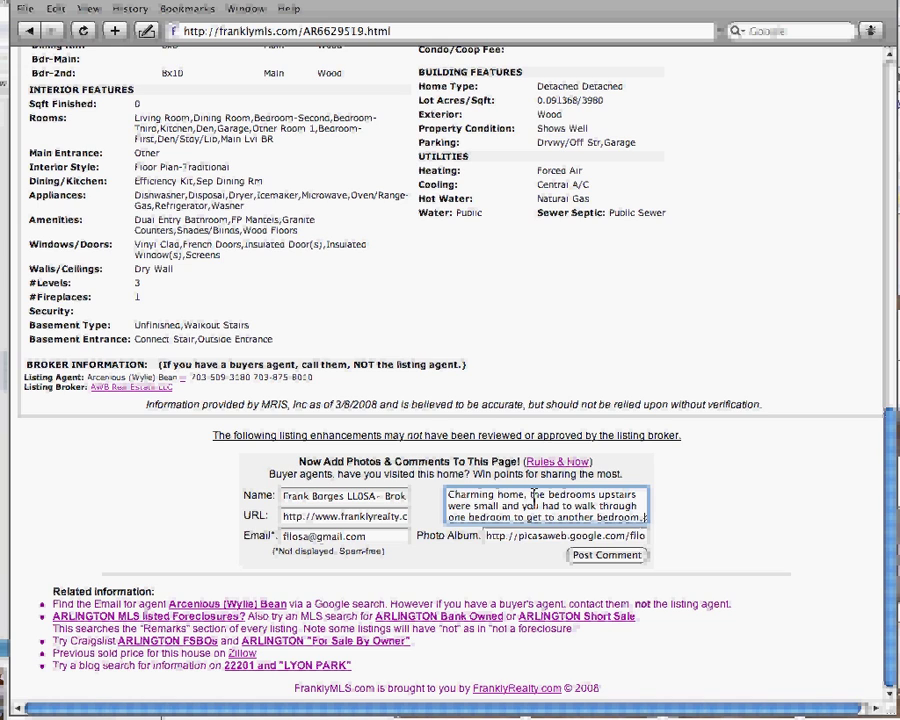
{"action": "type", "text": " Updated kitc"}
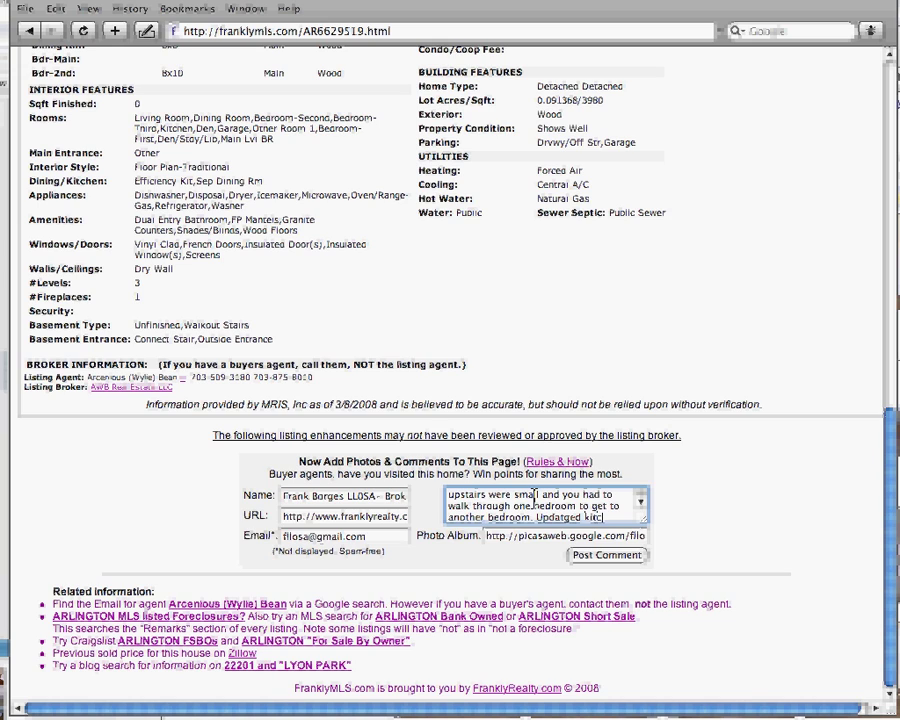
{"action": "type", "text": "nd nice"}
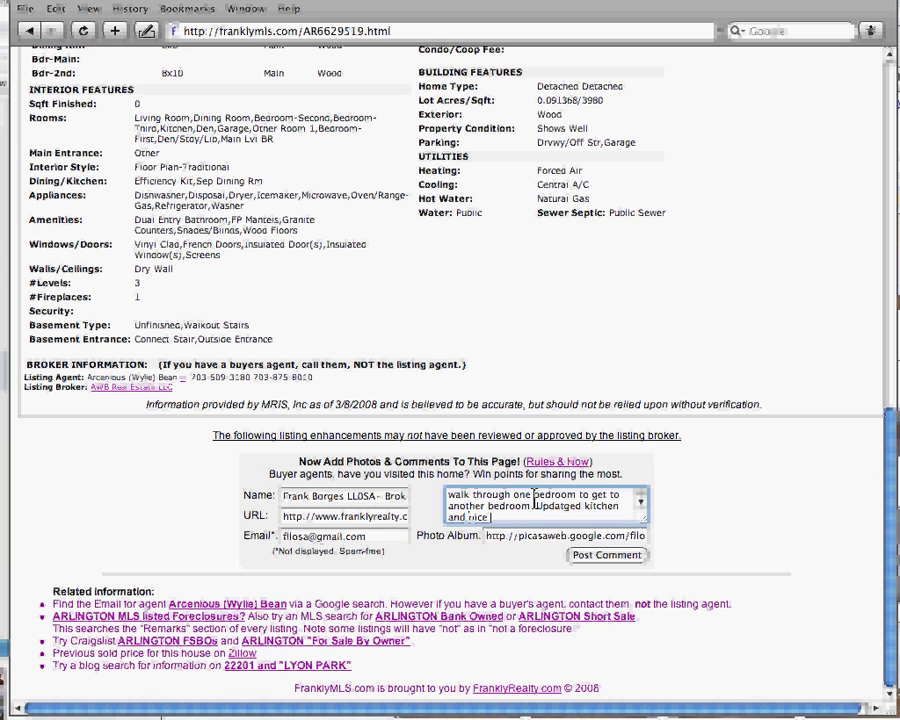
{"action": "type", "text": "location. S"}
{"action": "type", "text": "for"}
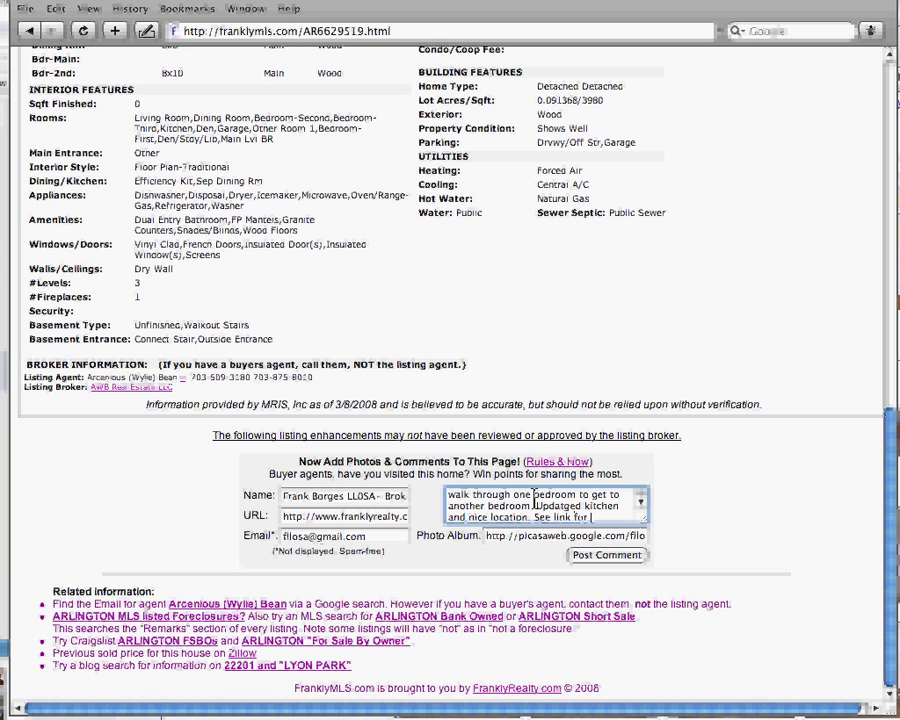
{"action": "type", "text": "20 photos."}
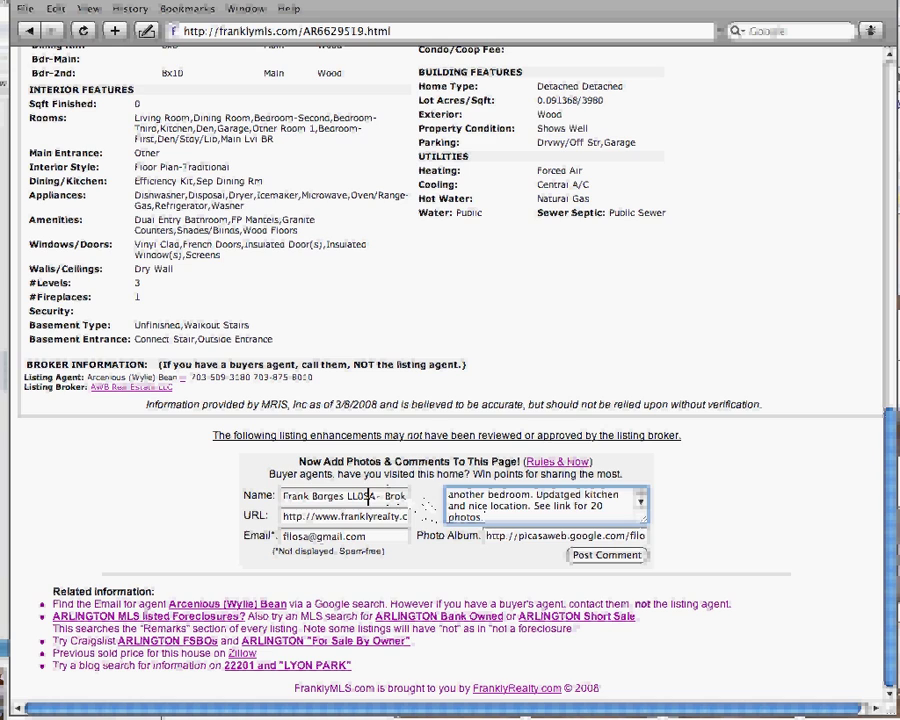
{"action": "left_click_drag", "start_coordinate": [384, 496], "coordinate": [502, 497]}
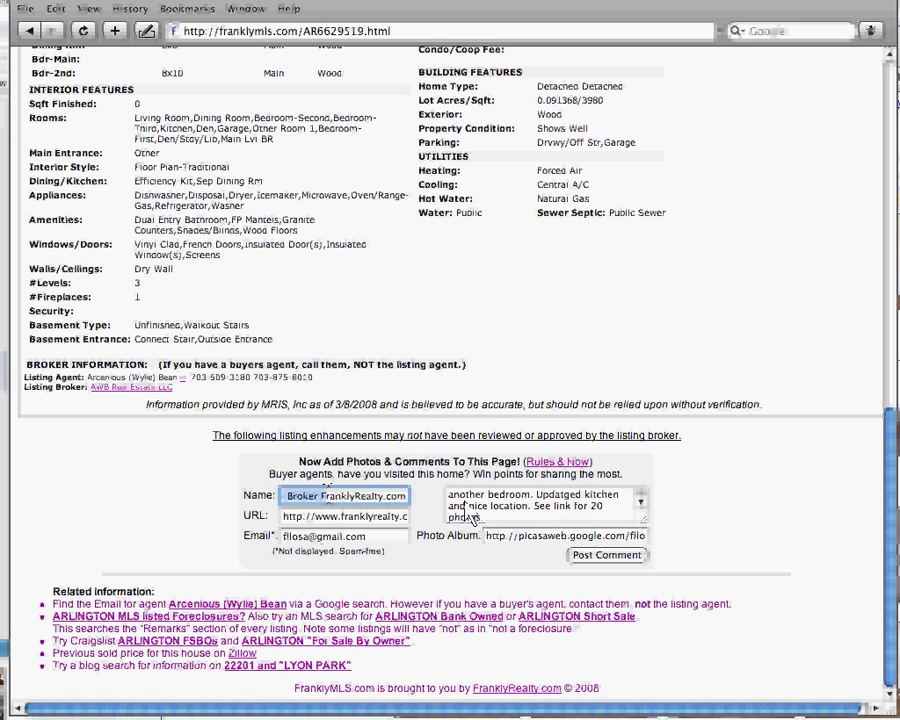
{"action": "left_click", "coordinate": [632, 506]}
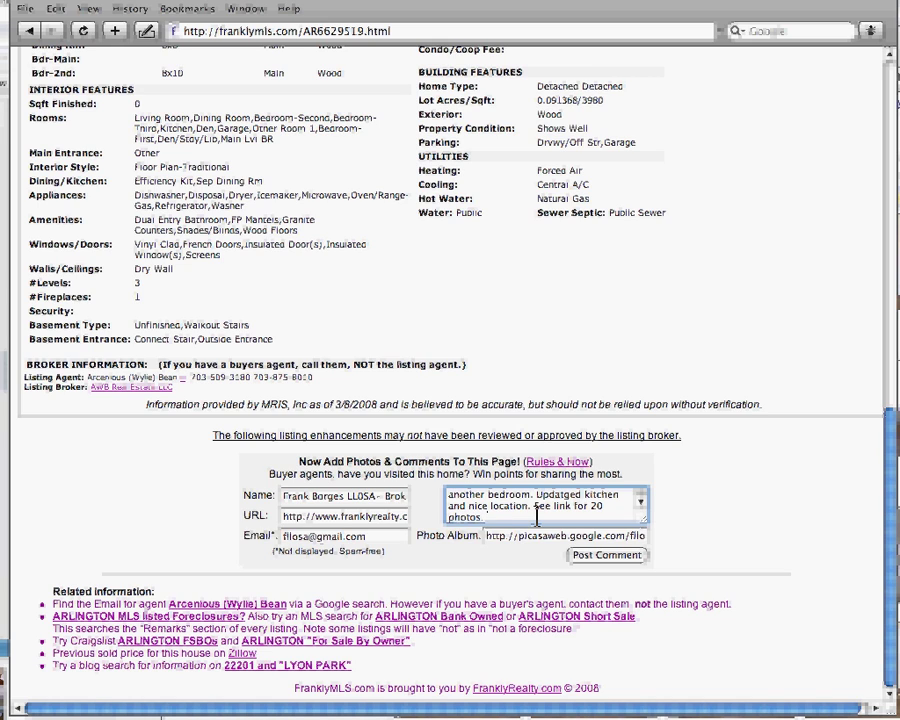
Prefix the comment with 'I previewed this home on March 12 2008,' and post it
{"action": "scroll", "coordinate": [537, 517], "scroll_direction": "up", "scroll_amount": 3}
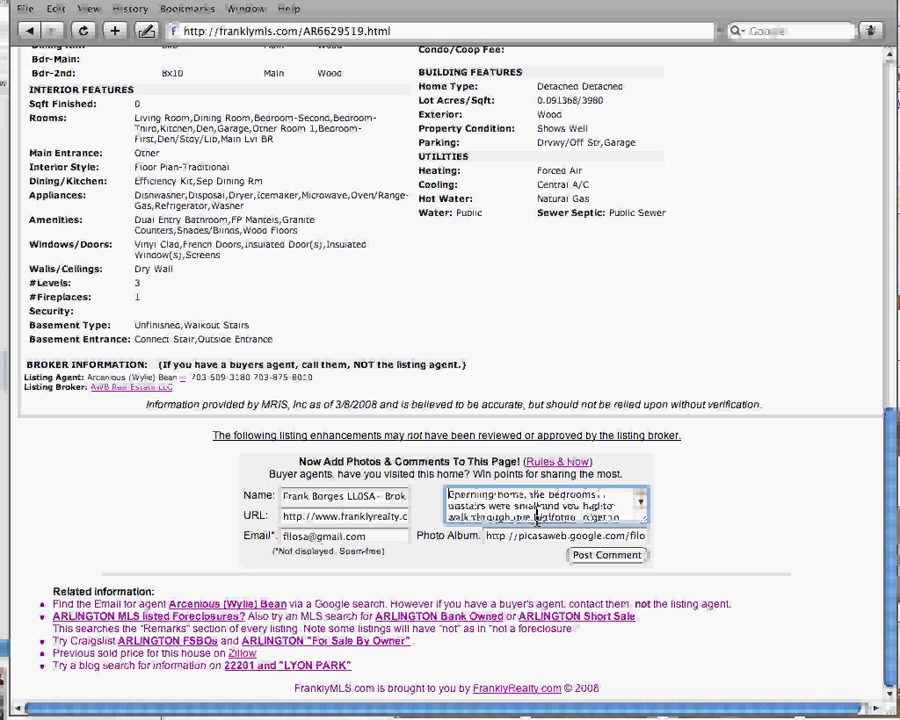
{"action": "type", "text": "I previewed "}
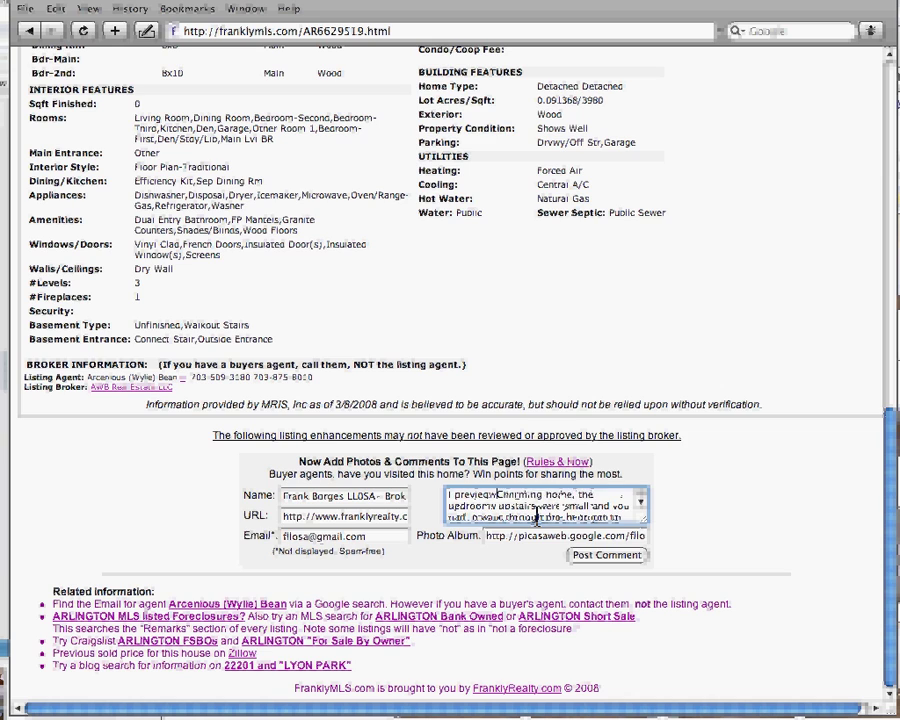
{"action": "type", "text": "this home on "}
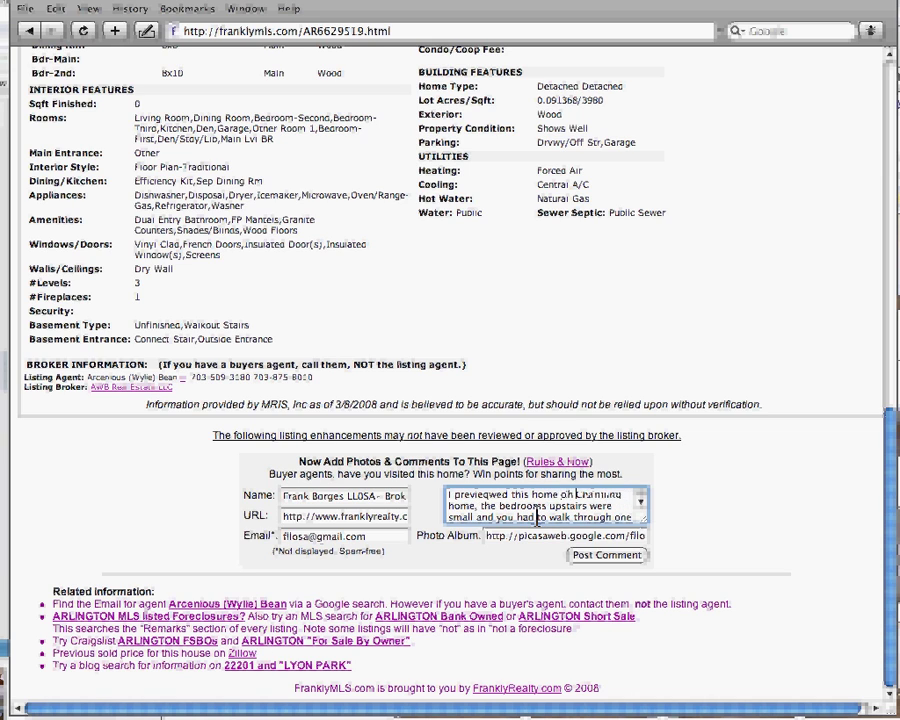
{"action": "type", "text": "March 12 2008 "}
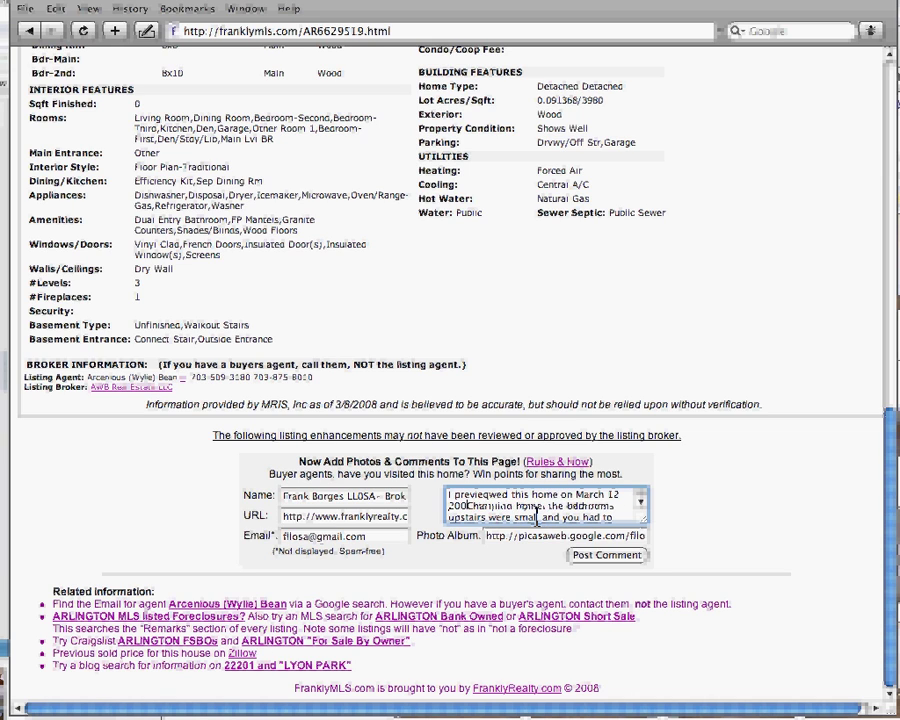
{"action": "type", "text": ","}
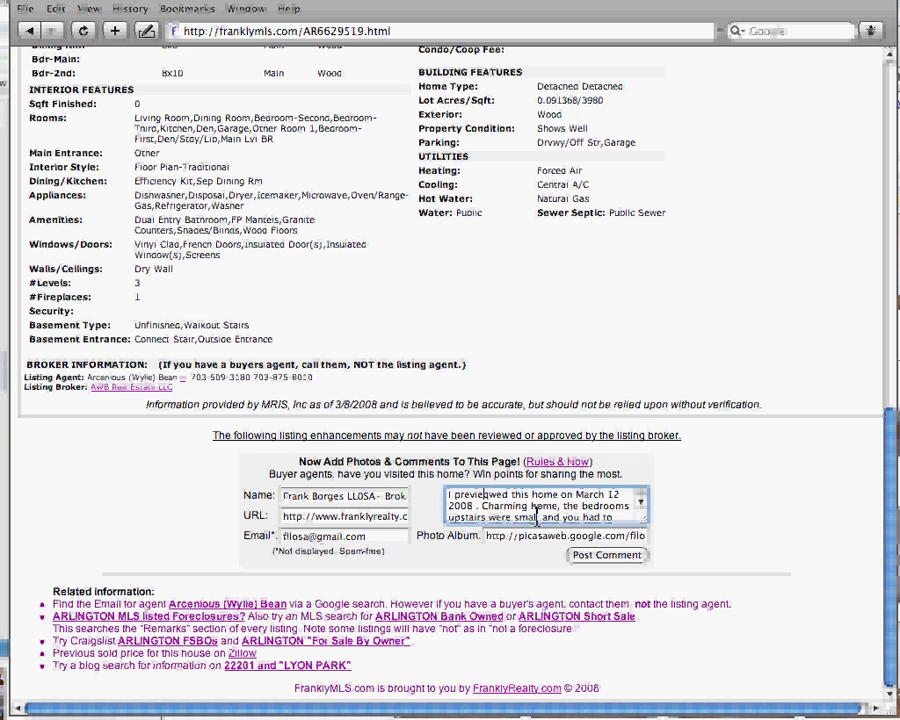
{"action": "key", "text": "Left"}
{"action": "key", "text": "BackSpace"}
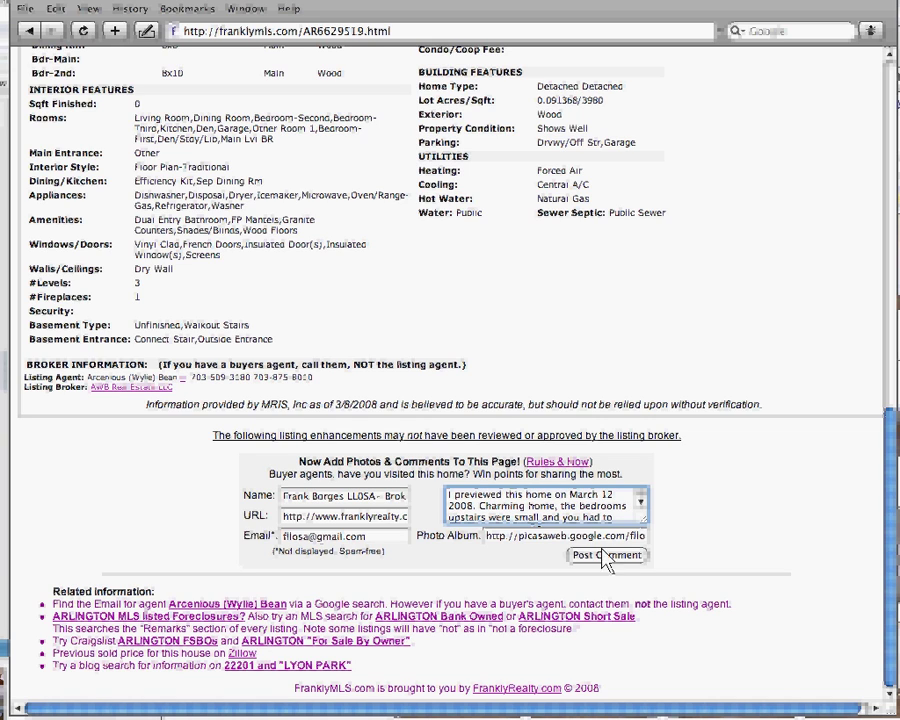
{"action": "left_click", "coordinate": [625, 557]}
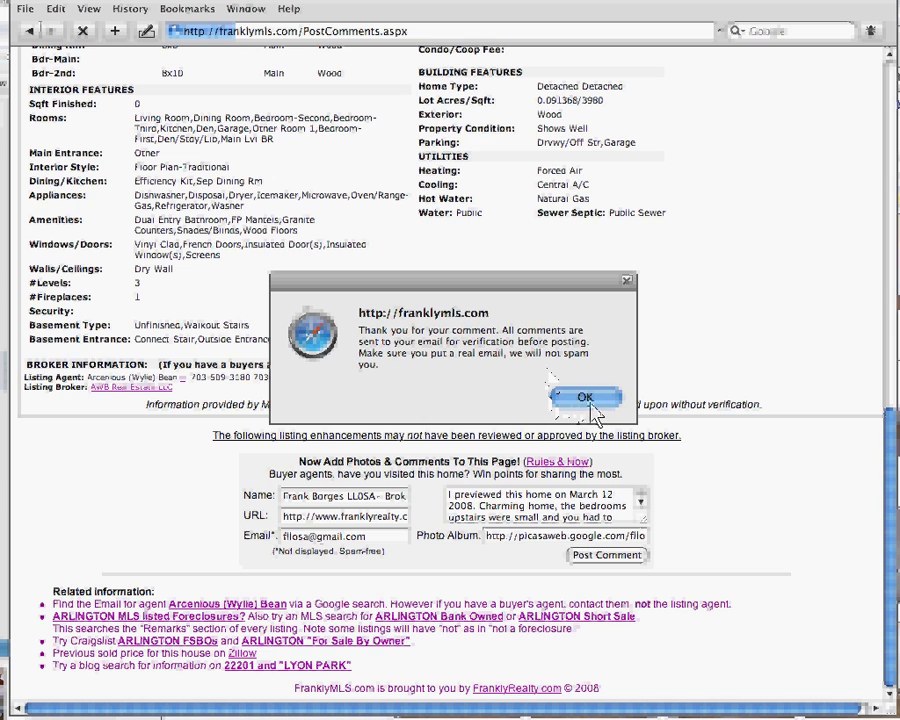
{"action": "left_click", "coordinate": [584, 396]}
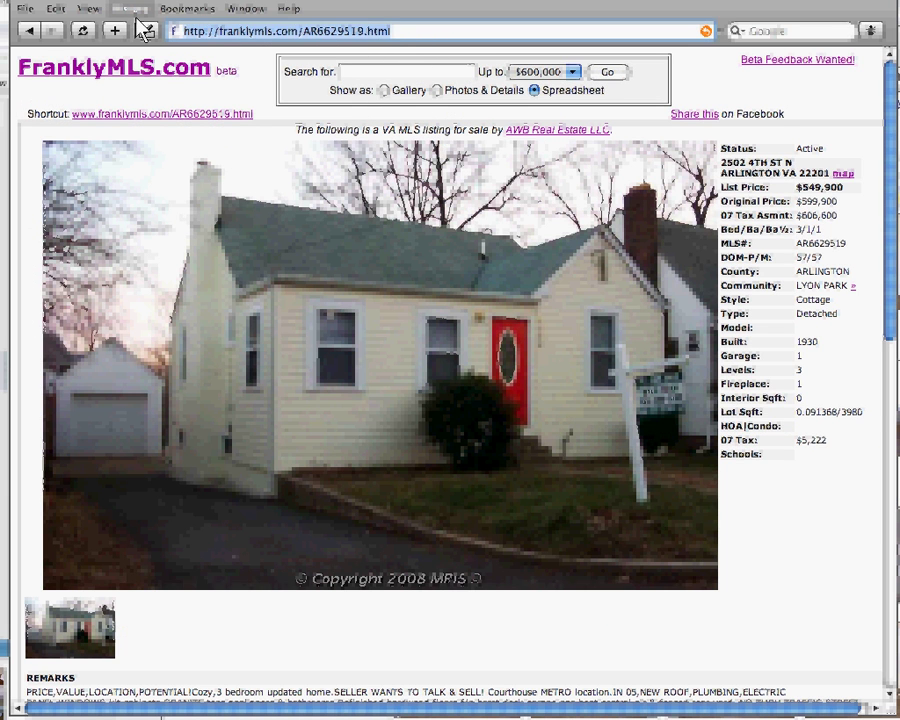
In Gmail, open the 'Please verify FranklyMLS.com comment' email and follow its activation link
{"action": "type", "text": "gmail.com"}
{"action": "key", "text": "Return"}
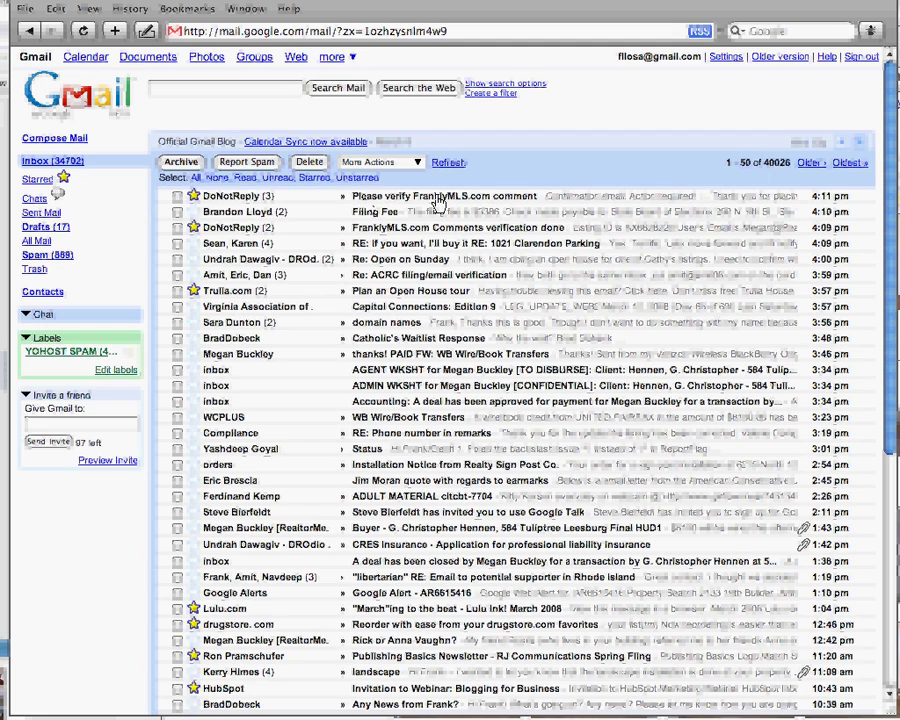
{"action": "left_click", "coordinate": [438, 198]}
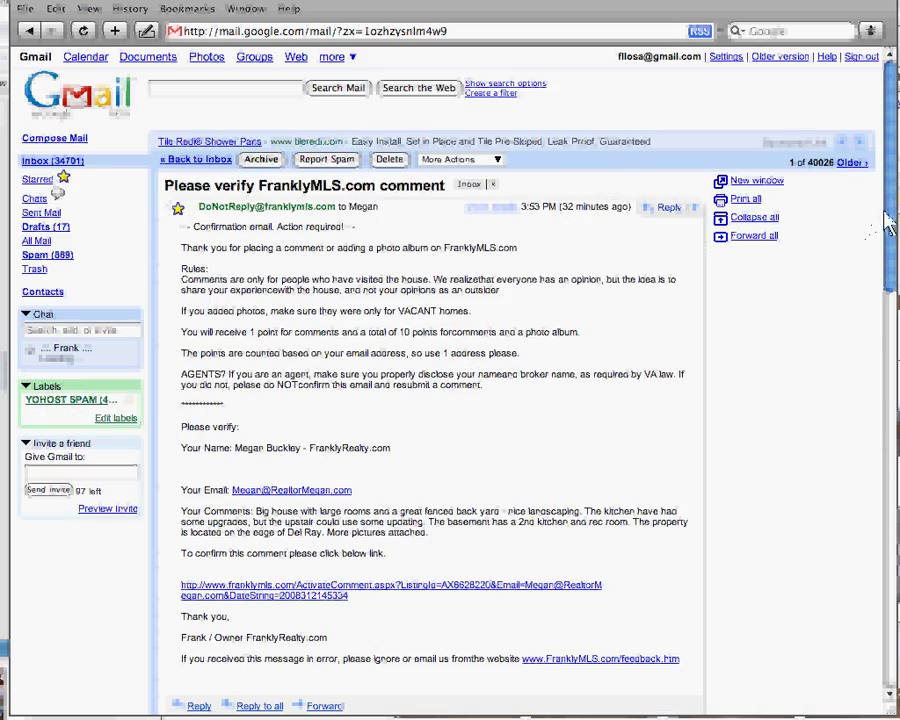
{"action": "left_click_drag", "start_coordinate": [888, 224], "coordinate": [893, 635]}
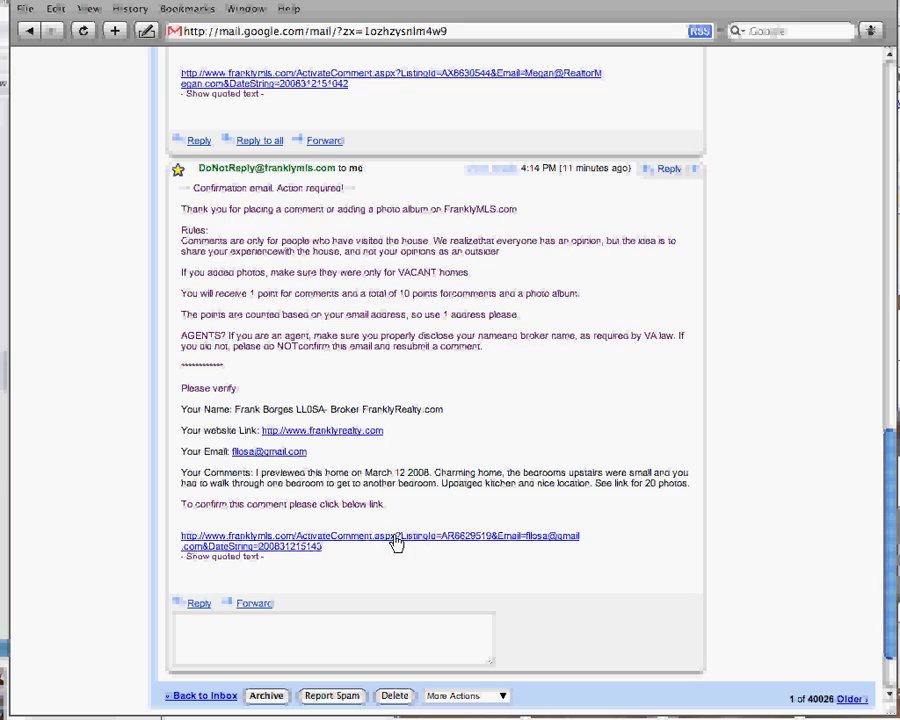
{"action": "left_click", "coordinate": [400, 540]}
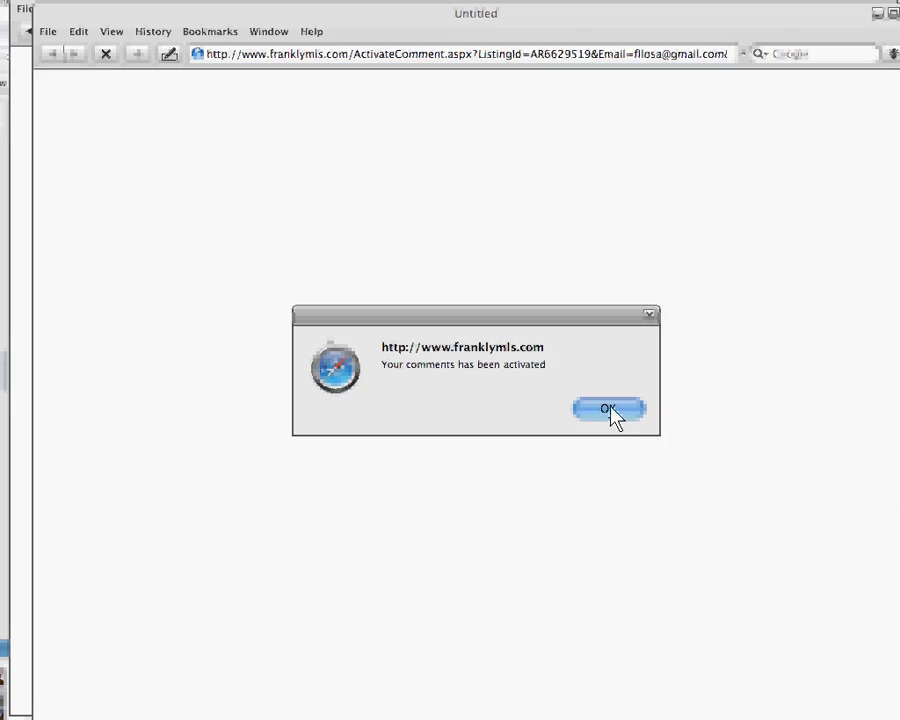
Confirm the activated comment is posted on the FranklyMLS listing and open its linked 2502 photo album
{"action": "left_click", "coordinate": [613, 413]}
{"action": "scroll", "coordinate": [450, 400], "scroll_direction": "down", "scroll_amount": 3}
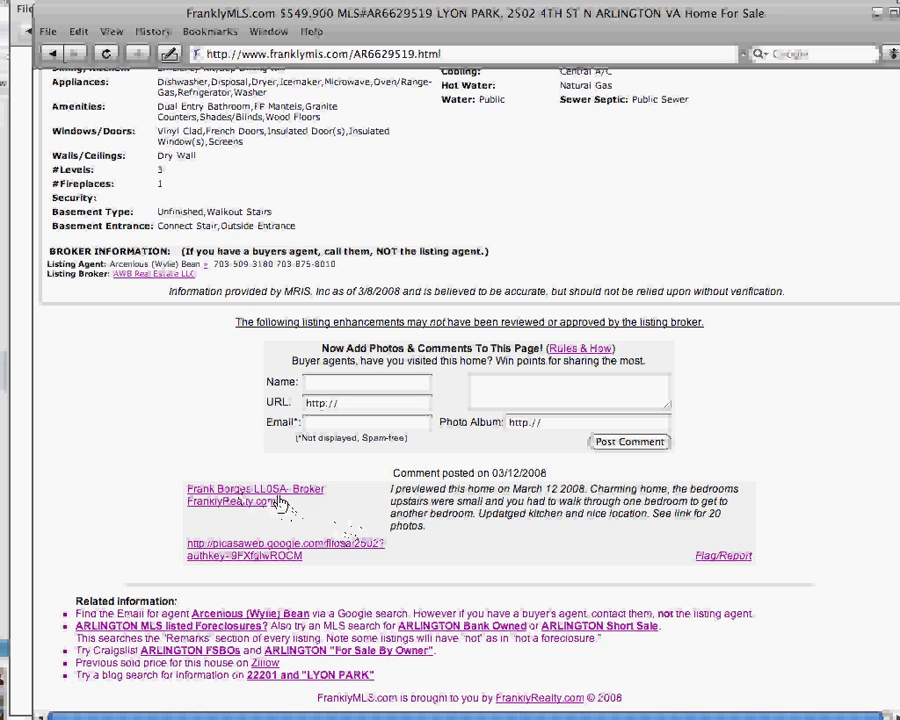
{"action": "mouse_move", "coordinate": [433, 500]}
{"action": "left_mouse_down"}
{"action": "mouse_move", "coordinate": [489, 516]}
{"action": "mouse_move", "coordinate": [474, 520]}
{"action": "left_mouse_up"}
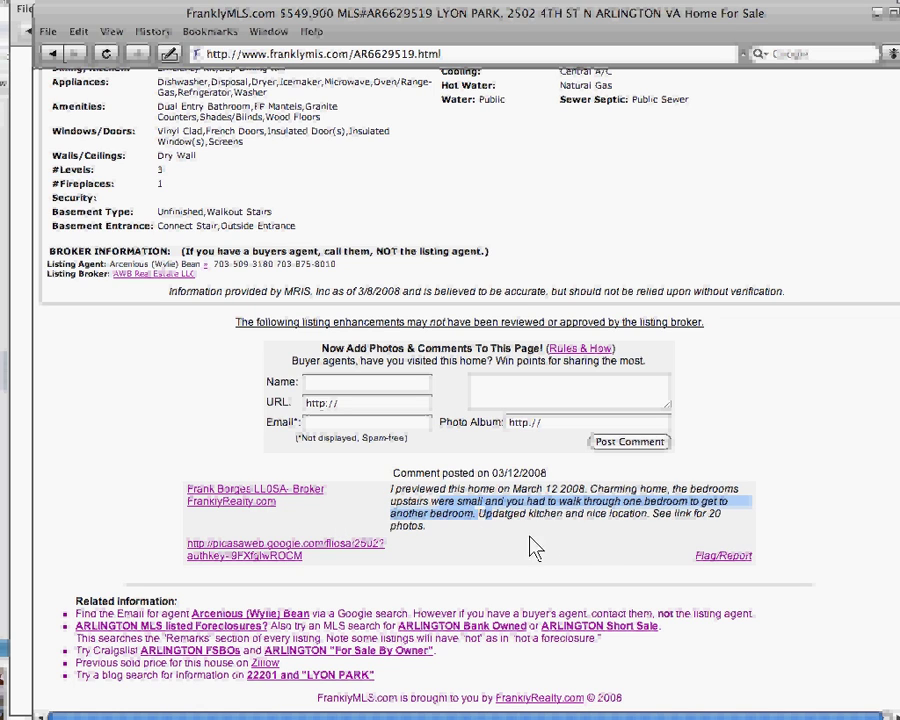
{"action": "left_click", "coordinate": [308, 549]}
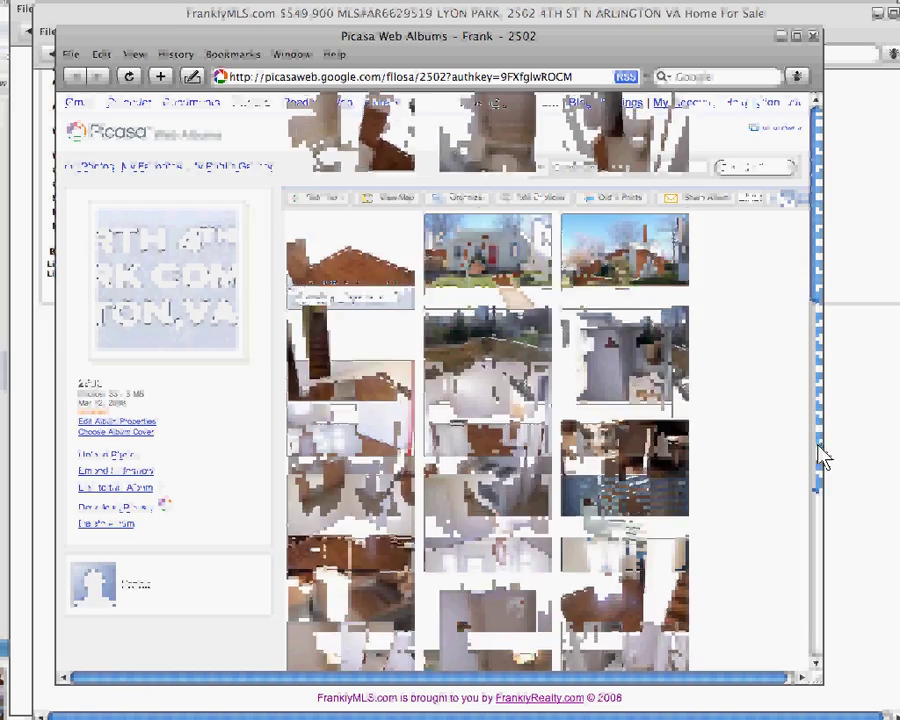
Browse the 2502 house-tour album thumbnails, then close the album window
{"action": "mouse_move", "coordinate": [822, 457]}
{"action": "left_mouse_down"}
{"action": "mouse_move", "coordinate": [815, 639]}
{"action": "mouse_move", "coordinate": [811, 177]}
{"action": "left_mouse_up"}
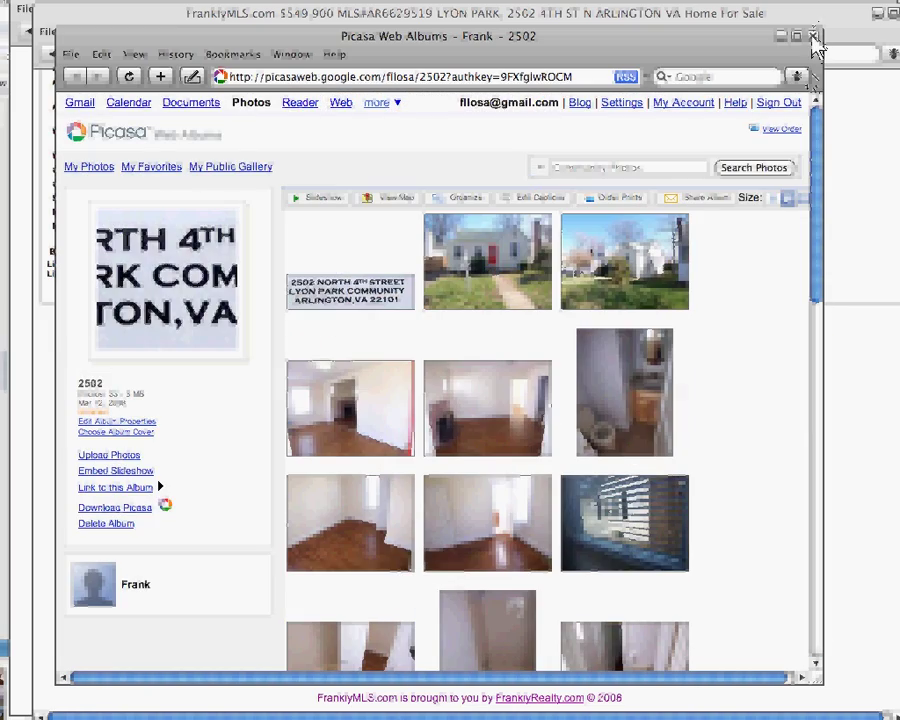
{"action": "left_click", "coordinate": [813, 36]}
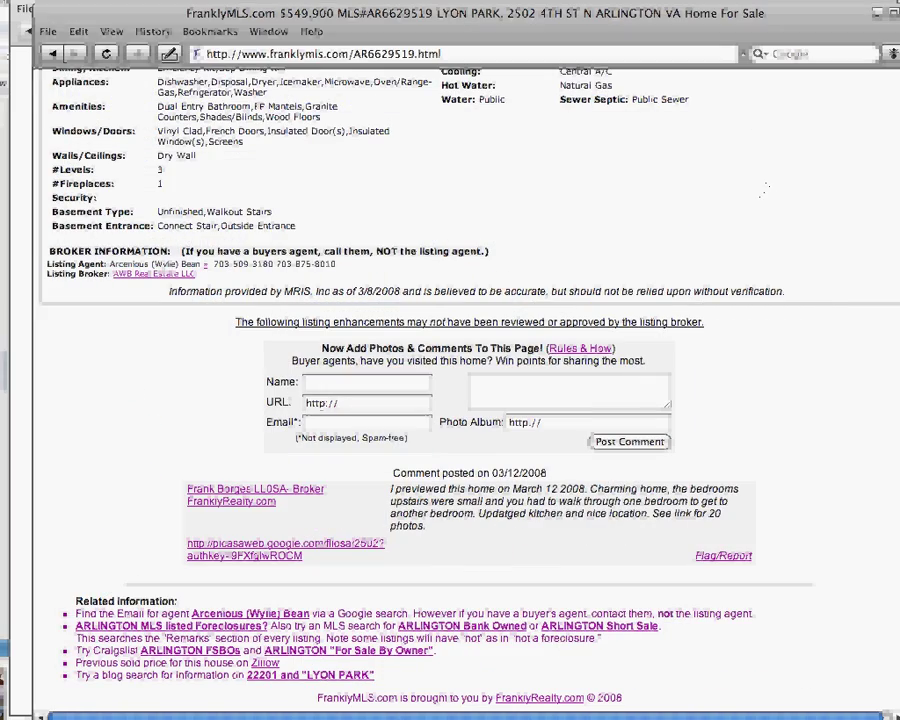